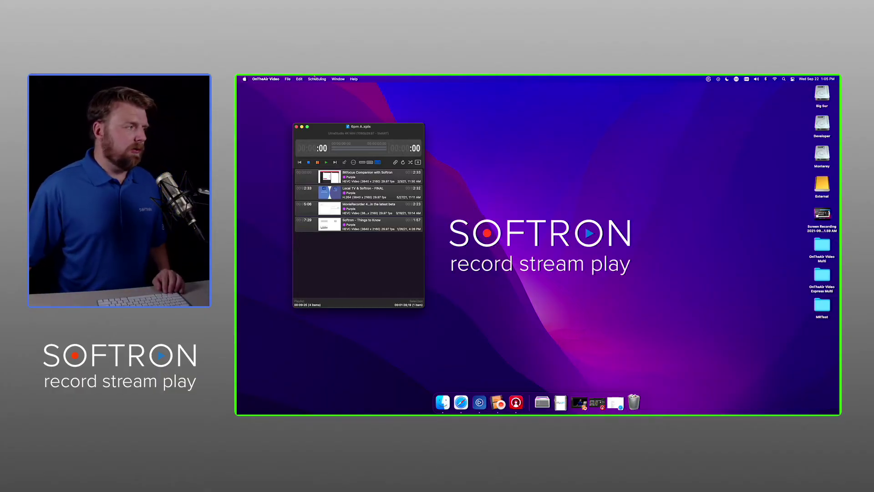
Show the empty Schedule.xml window from the Scheduling menu
click(314, 78)
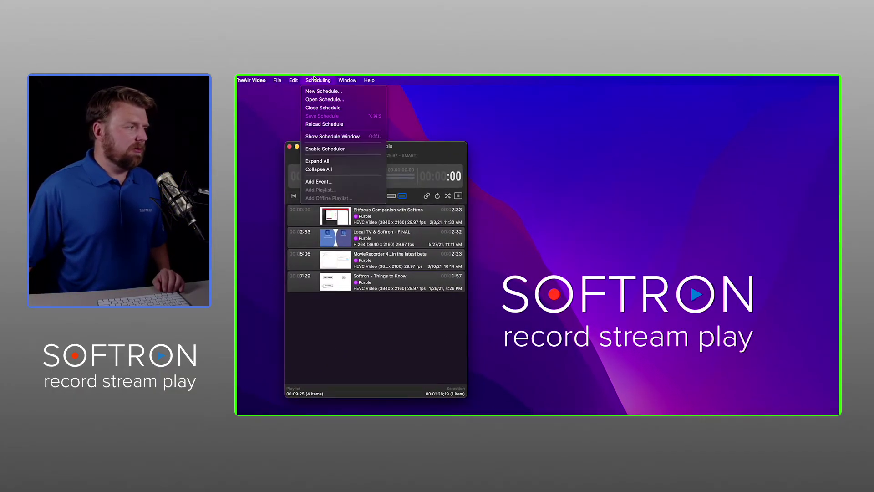
click(351, 136)
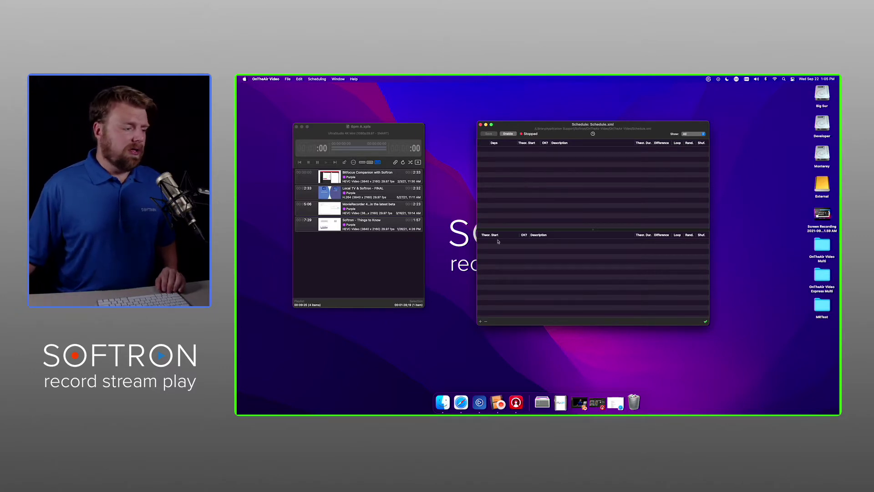
Add a new repeating schedule event named '6pm Show'
click(480, 321)
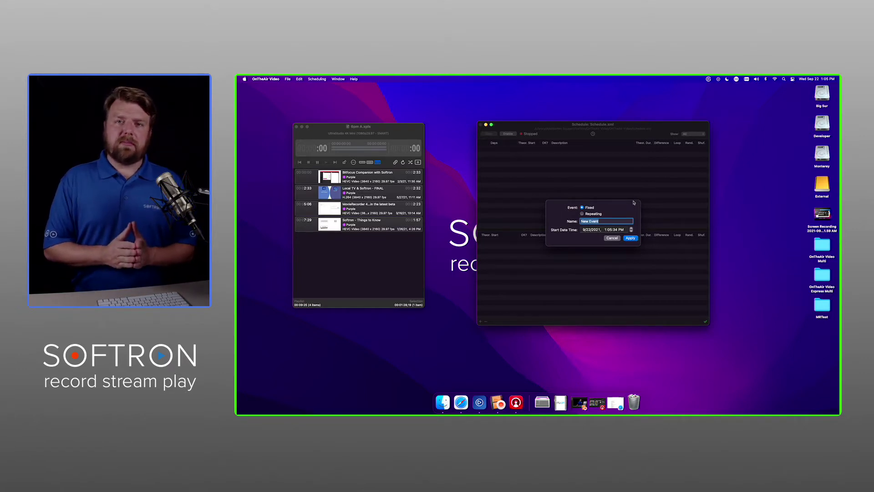
click(582, 214)
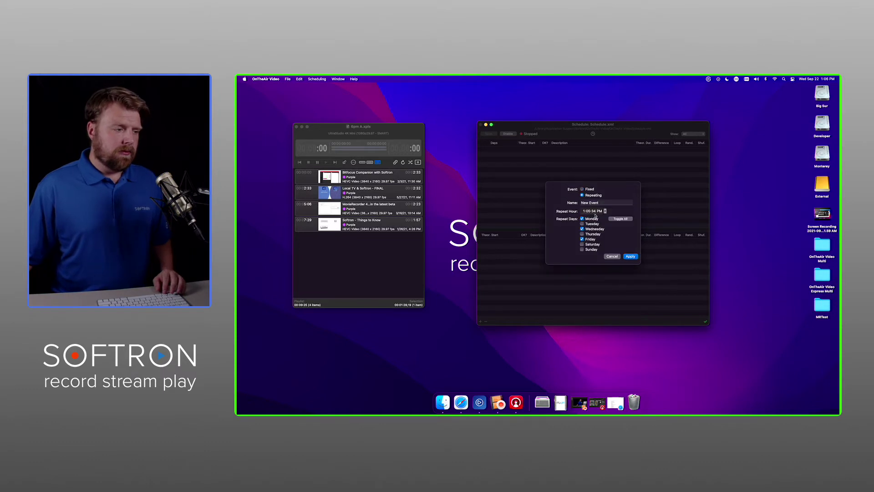
triple_click(604, 203)
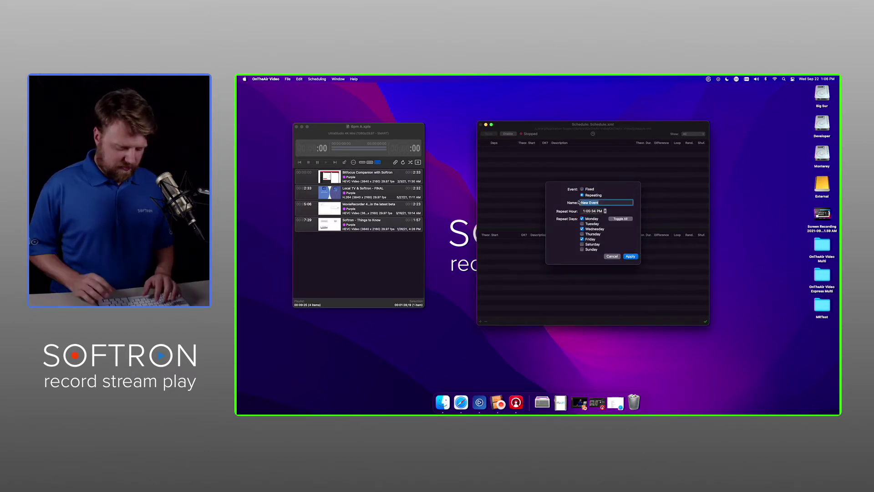
text(6pm Show)
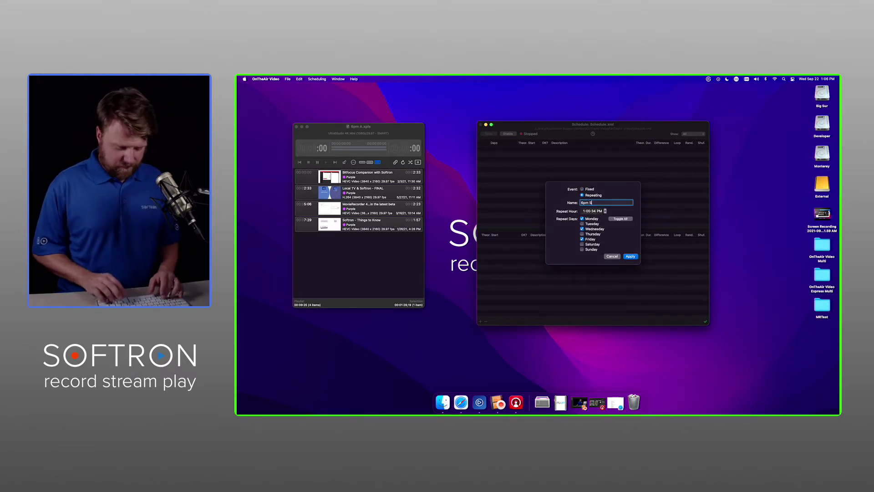
Set its repeat hour to 6:00:00 PM on Monday through Friday and apply
key(Tab)
text(6)
key(Tab)
text(00)
key(Tab)
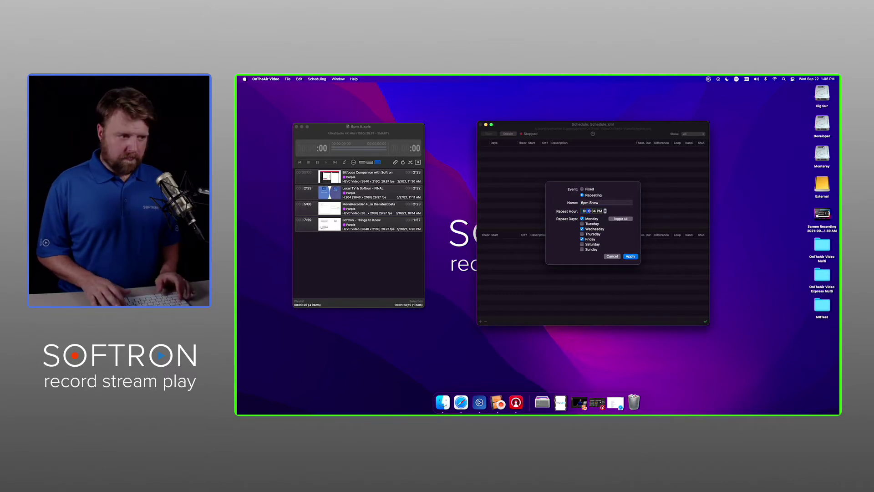
text(00)
key(Tab)
click(586, 225)
click(583, 234)
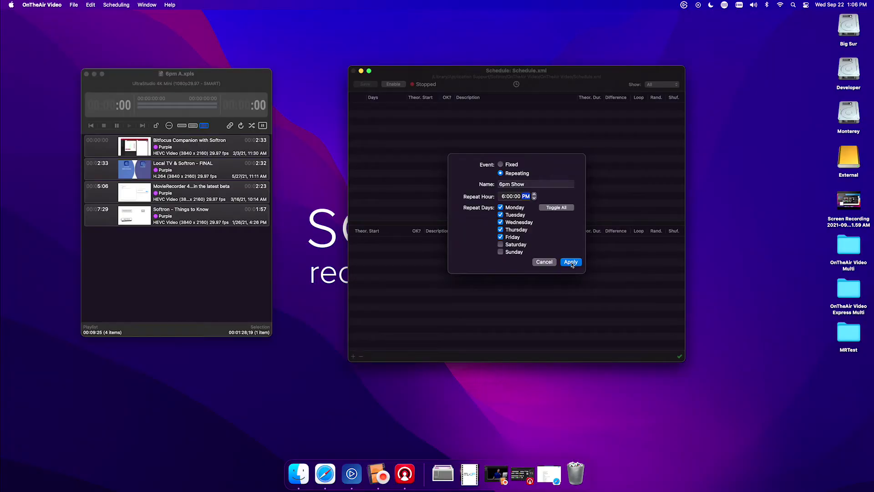
click(570, 262)
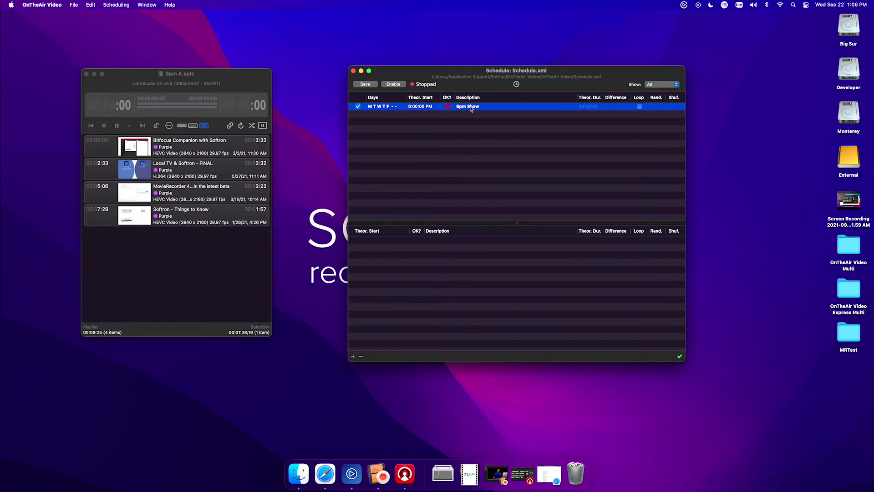
Add the 6pm A.xpls playlist from Documents to the 6pm Show event
right_click(472, 109)
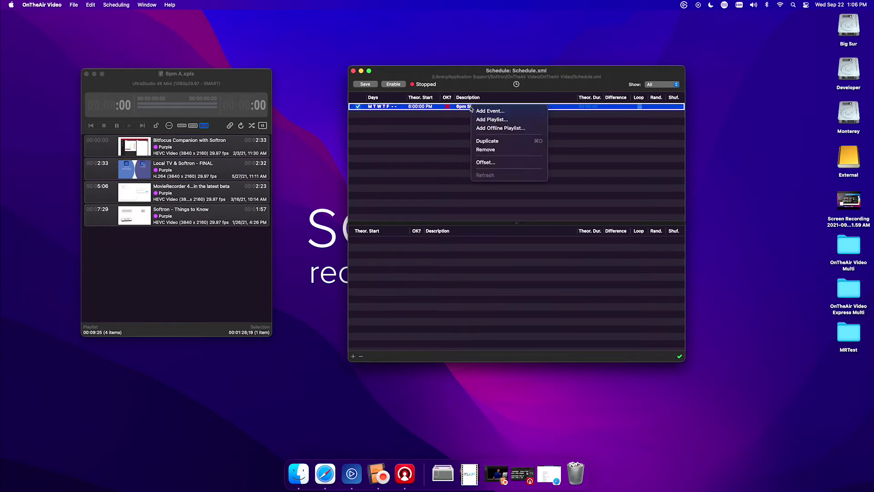
click(483, 119)
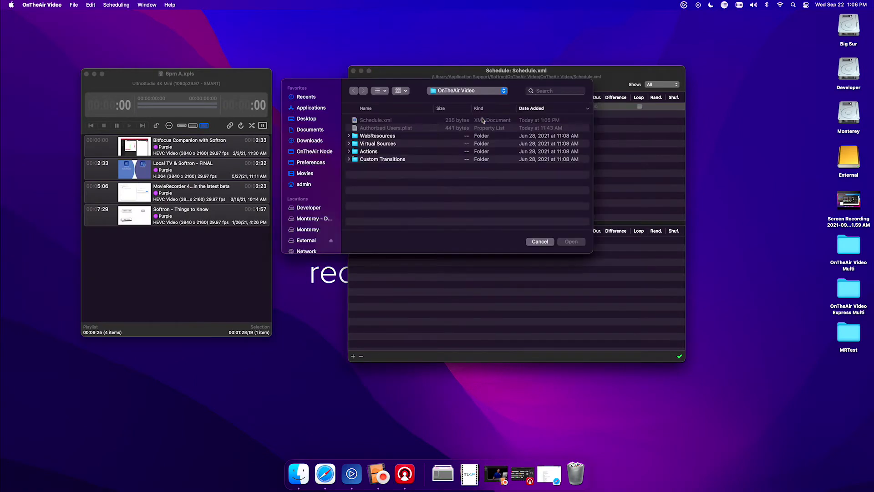
click(317, 131)
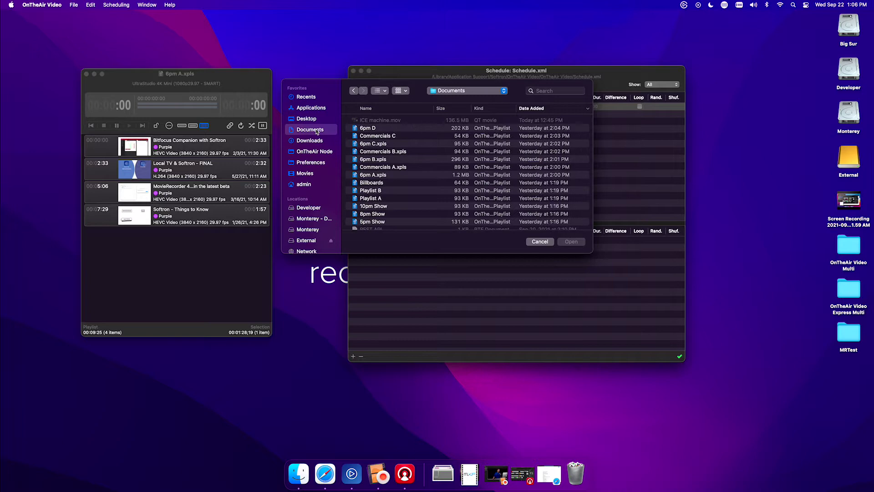
click(389, 176)
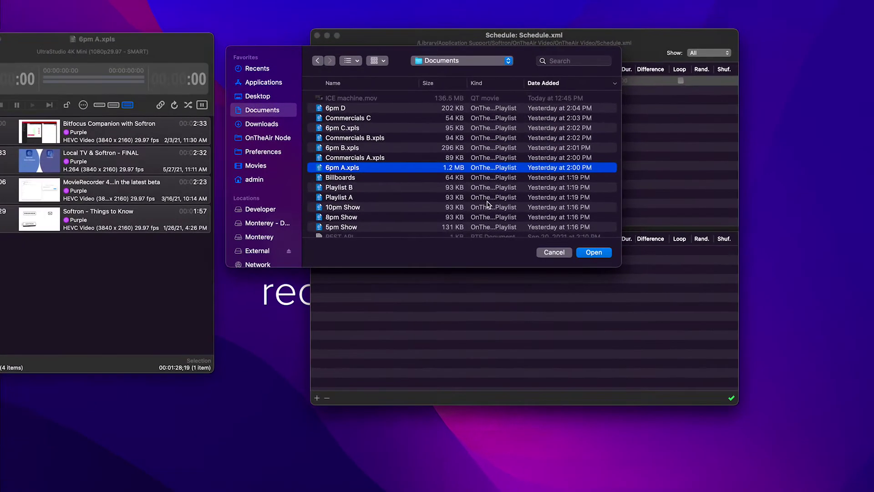
click(610, 251)
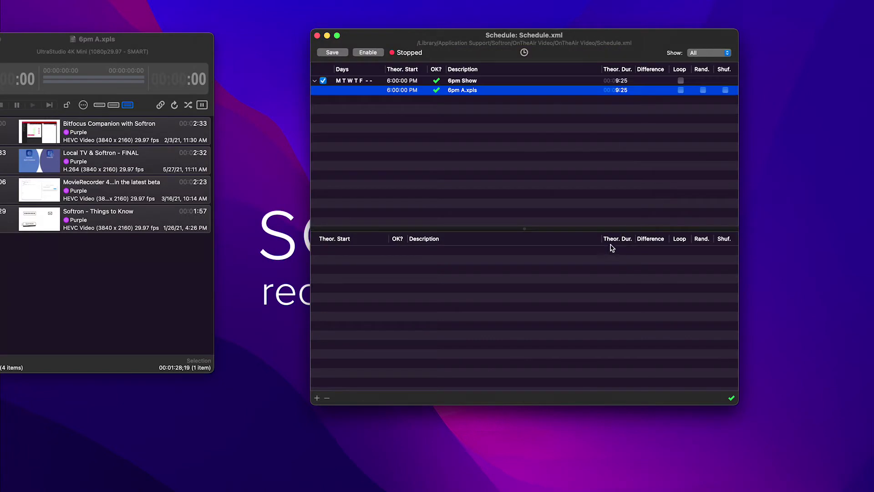
Reveal 6pm A.xpls in Finder and drag 6pm B, C and D in after it
right_click(455, 92)
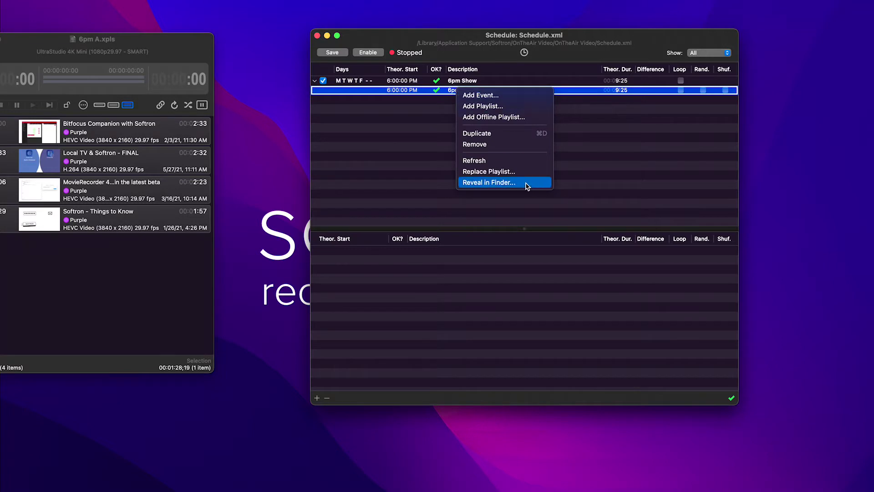
click(526, 184)
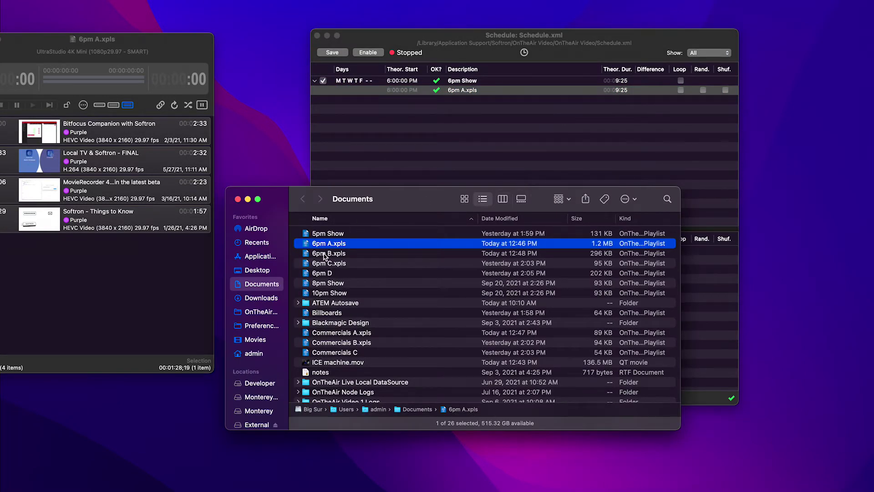
click(325, 254)
shift+click(340, 273)
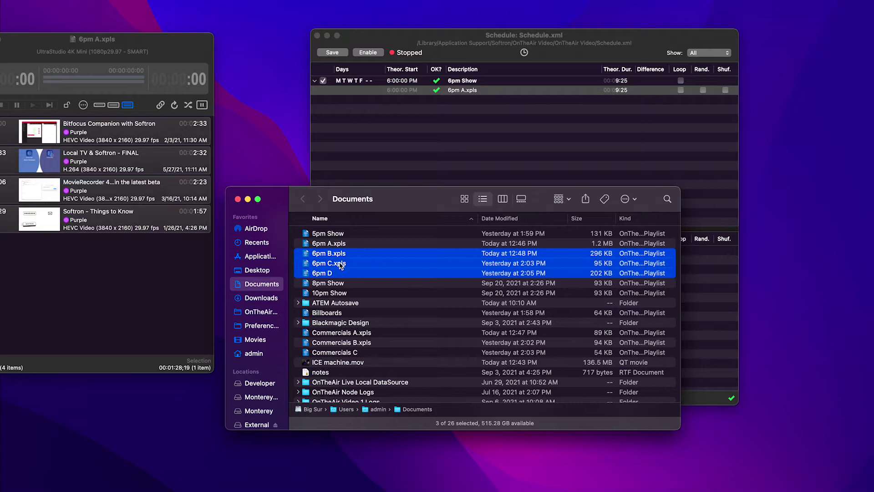
drag(340, 265, 478, 121)
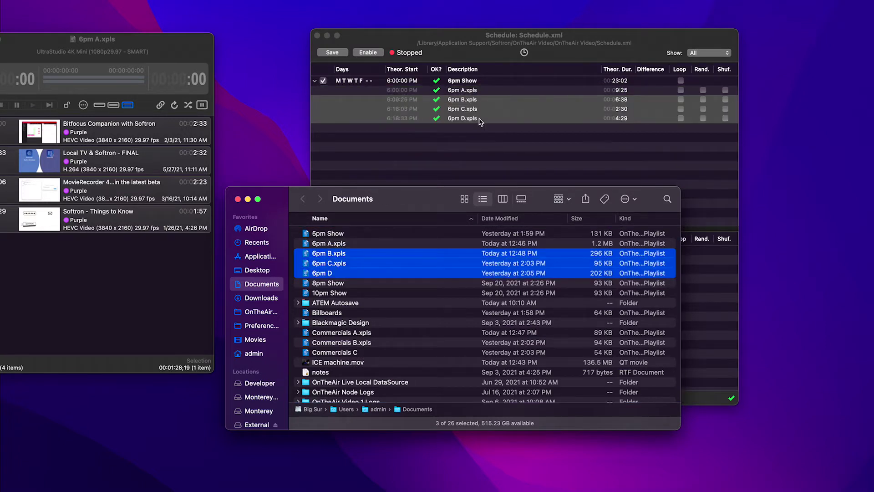
Interleave Commercials A, B and C between the 6pm playlists, then close Finder
scroll(354, 325, down, 3)
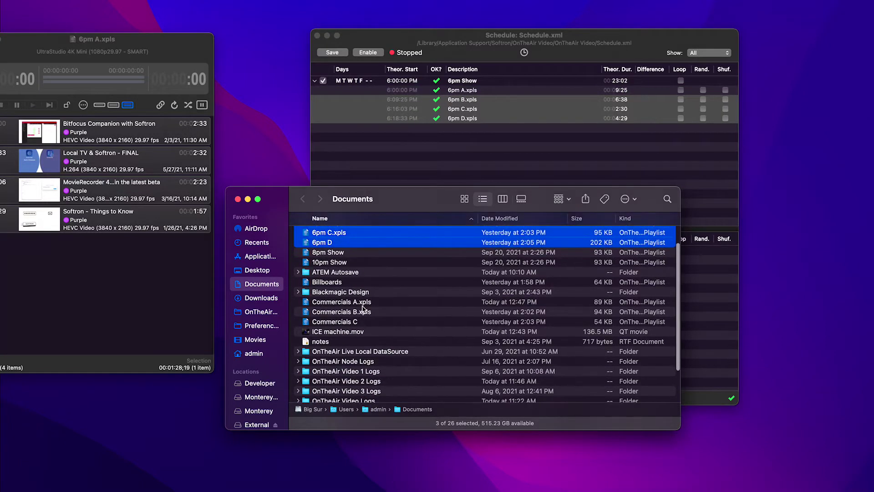
click(363, 303)
drag(364, 310, 480, 95)
drag(353, 313, 491, 119)
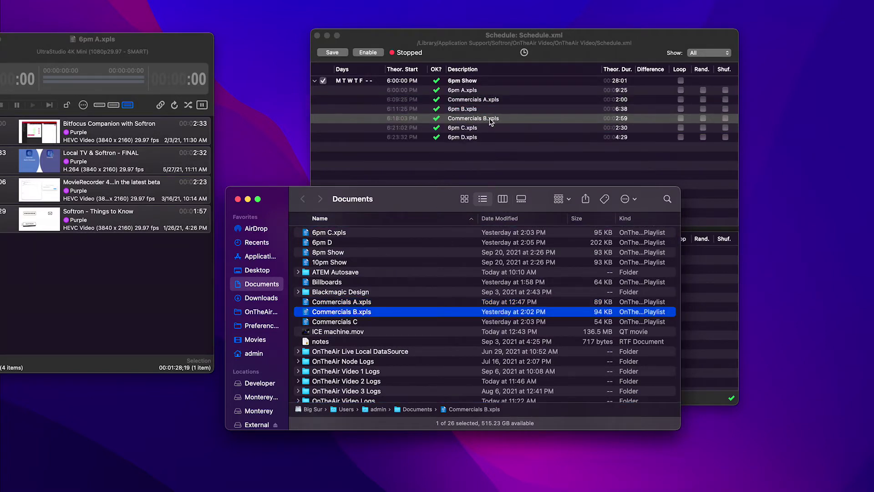
click(347, 323)
drag(348, 324, 496, 135)
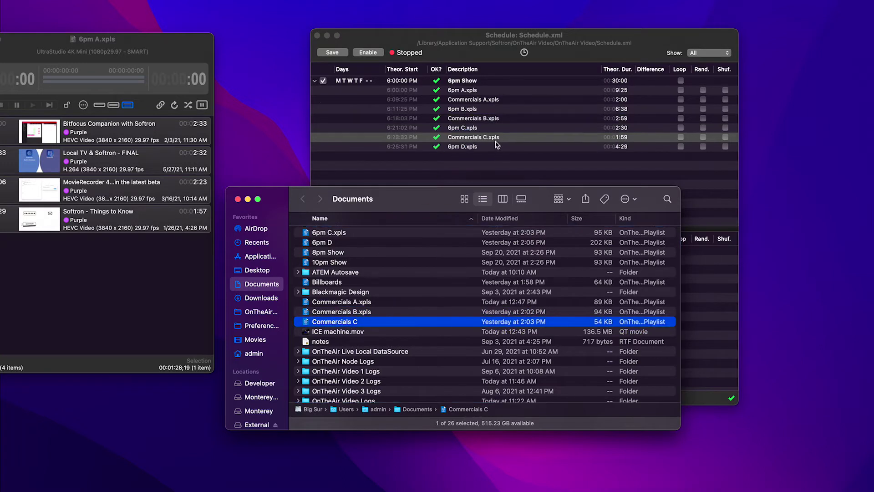
click(237, 199)
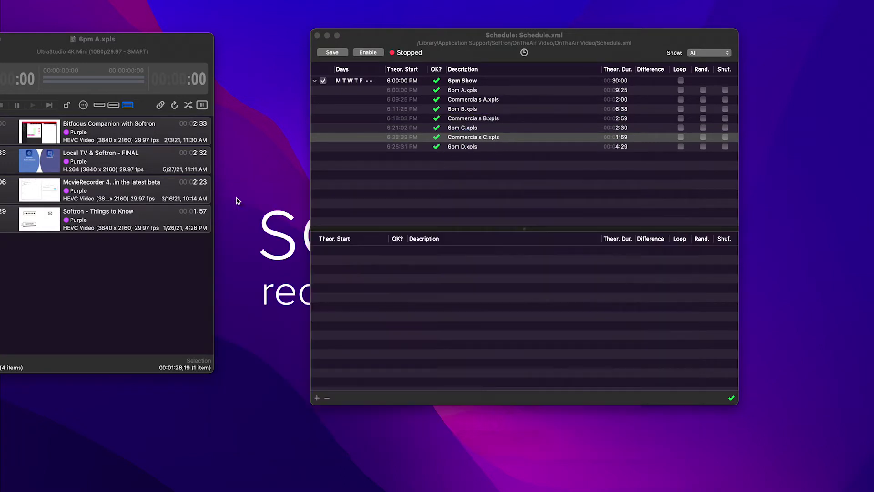
click(484, 98)
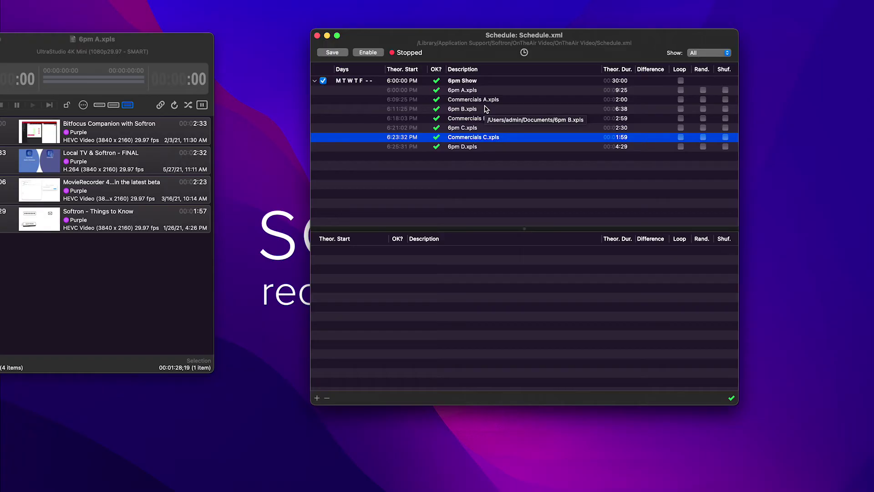
click(473, 90)
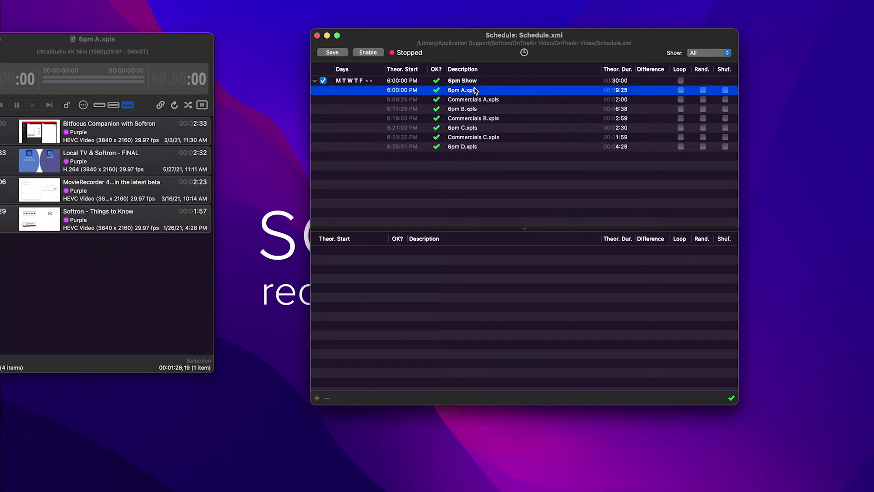
click(518, 101)
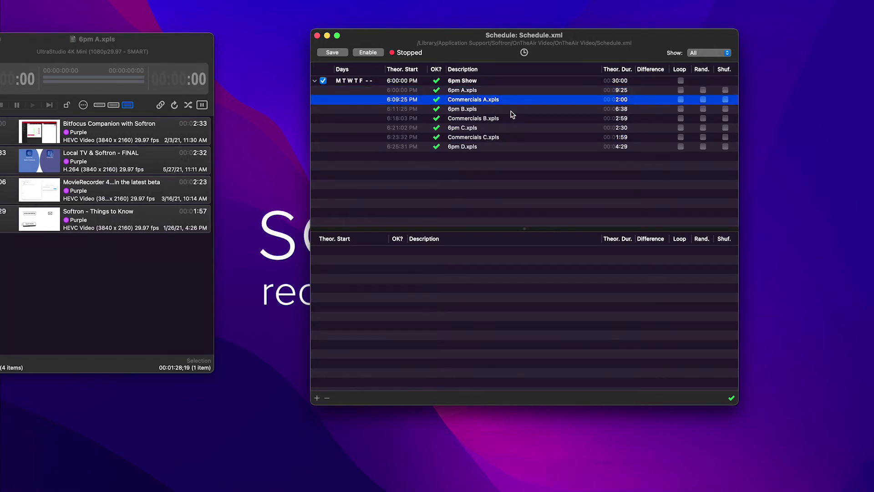
click(511, 110)
click(516, 119)
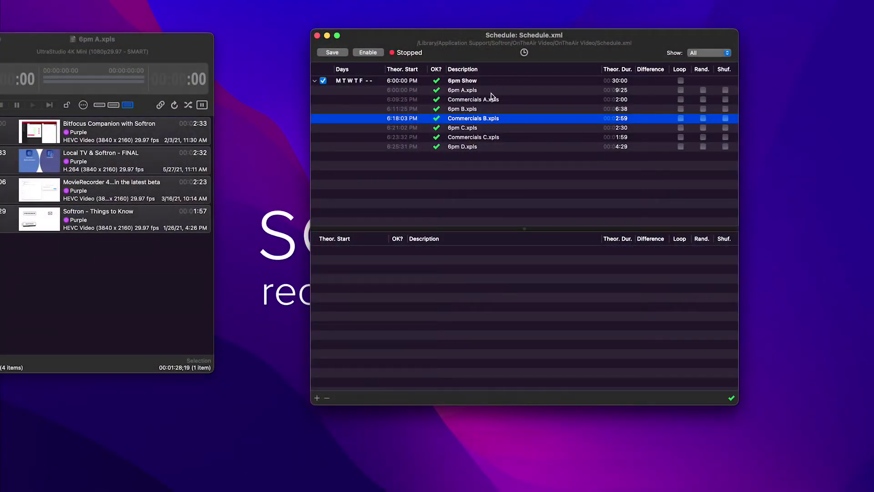
click(508, 100)
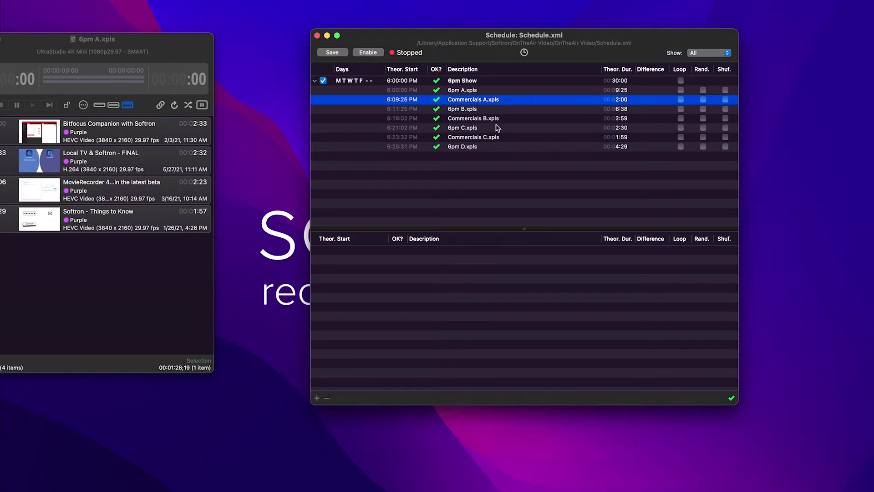
click(488, 109)
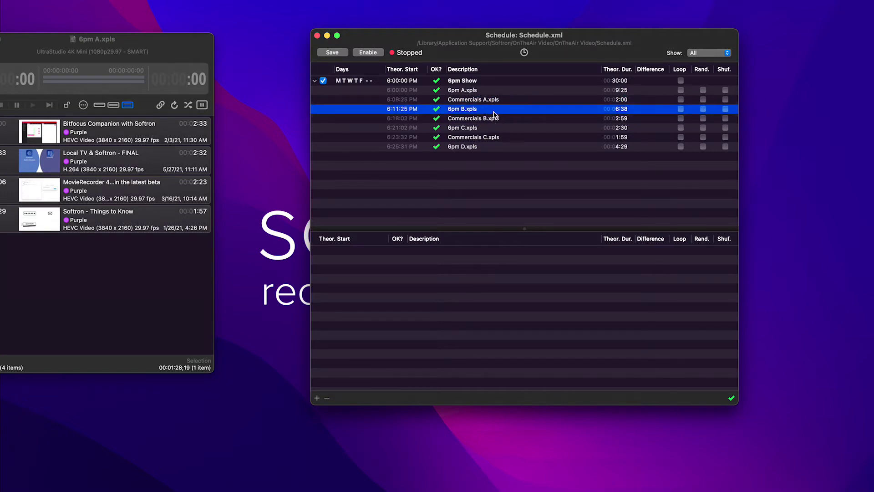
click(495, 119)
click(498, 128)
click(503, 137)
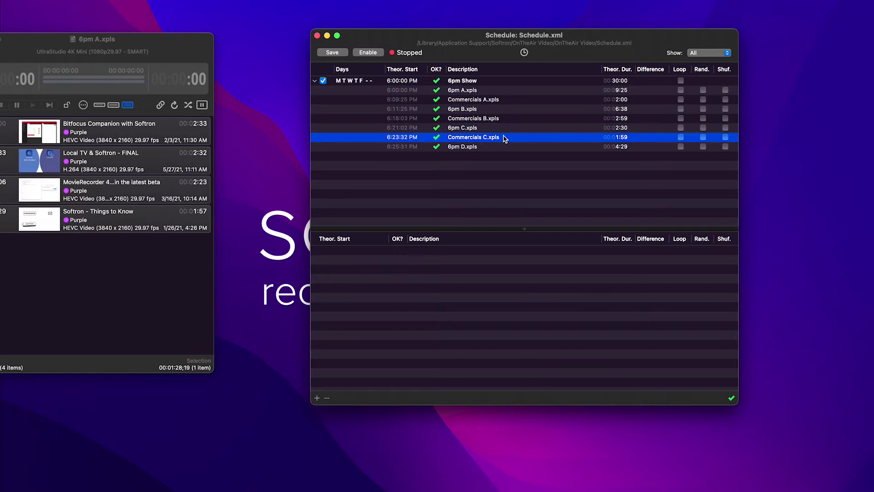
click(498, 147)
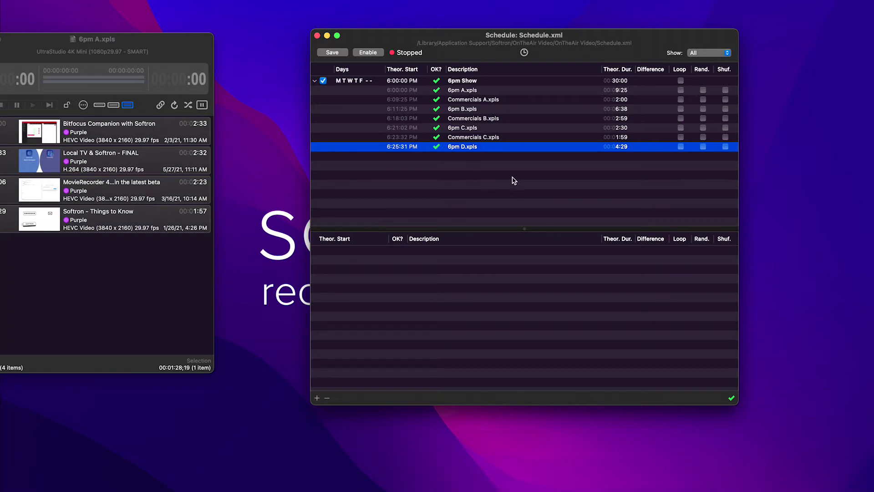
click(399, 82)
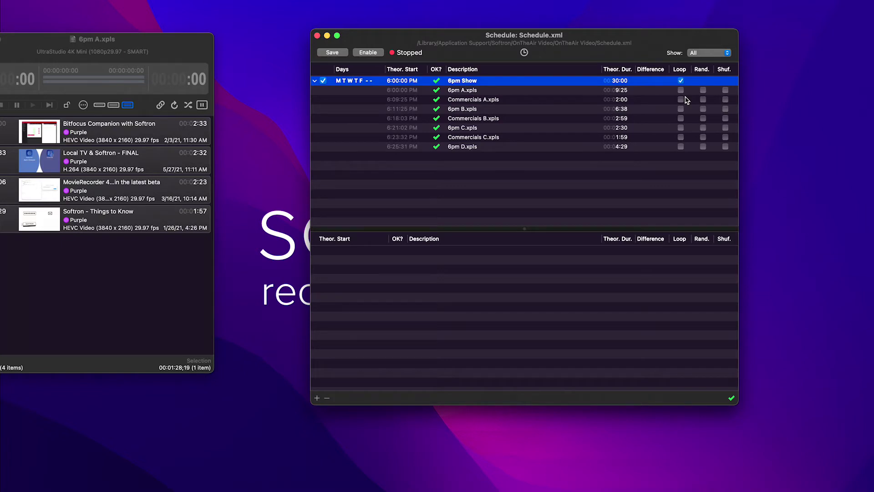
click(681, 81)
click(680, 147)
click(681, 90)
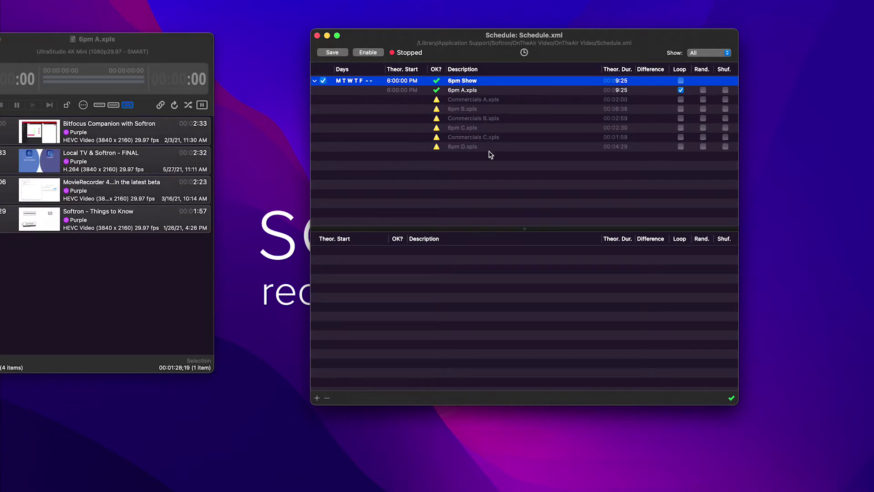
click(681, 90)
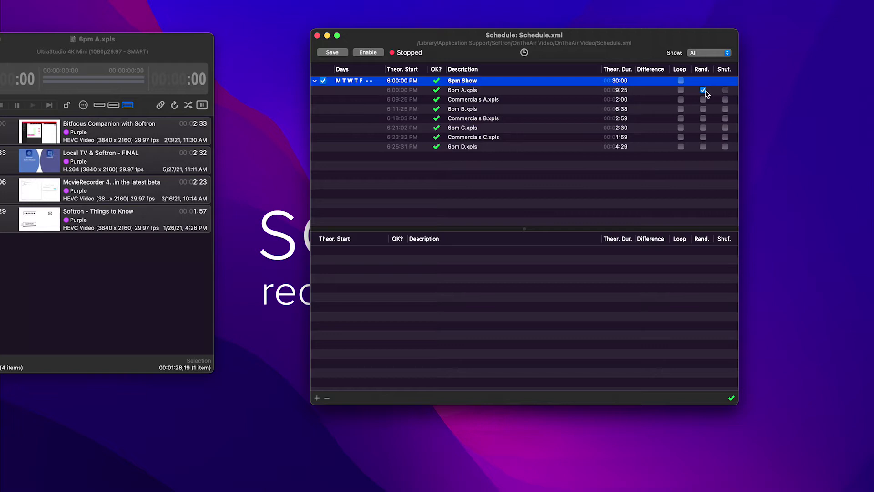
click(725, 91)
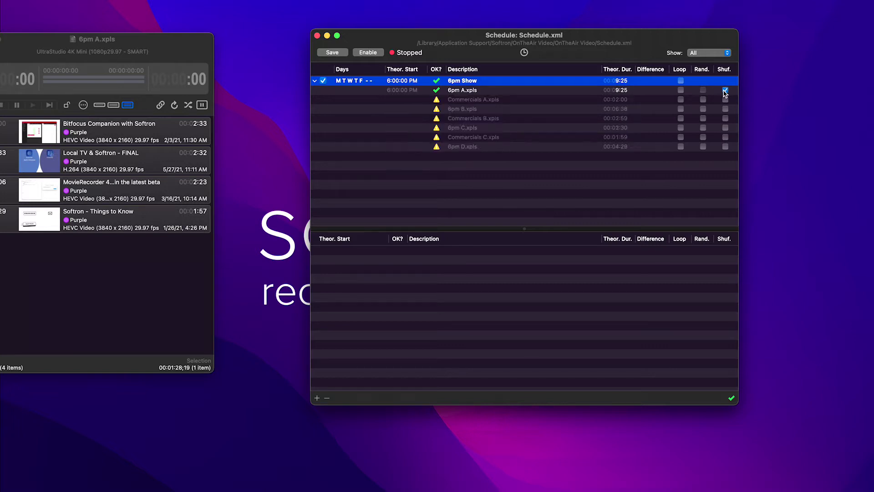
click(725, 91)
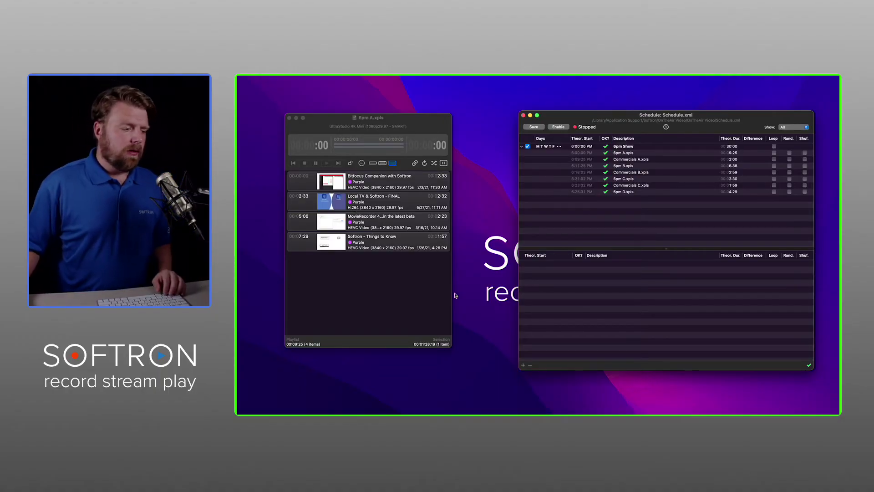
Create a repeating weekday event named '5pm' starting at 5:00:00 PM
click(523, 365)
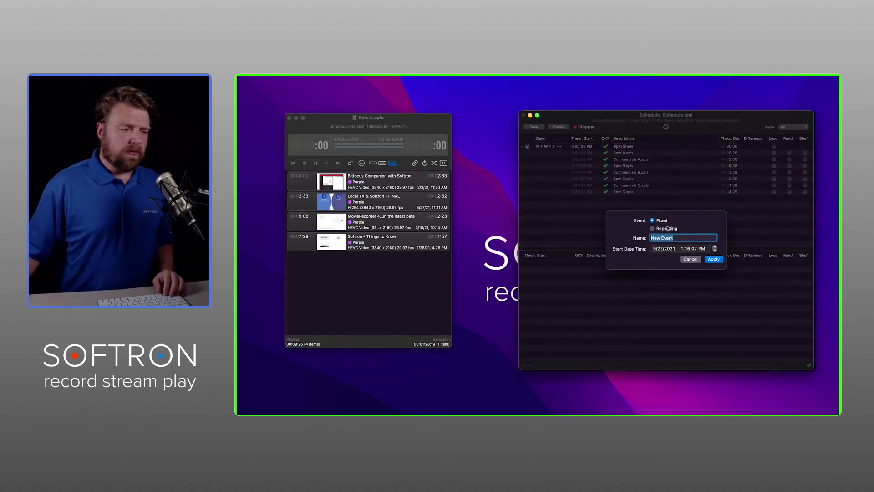
click(667, 228)
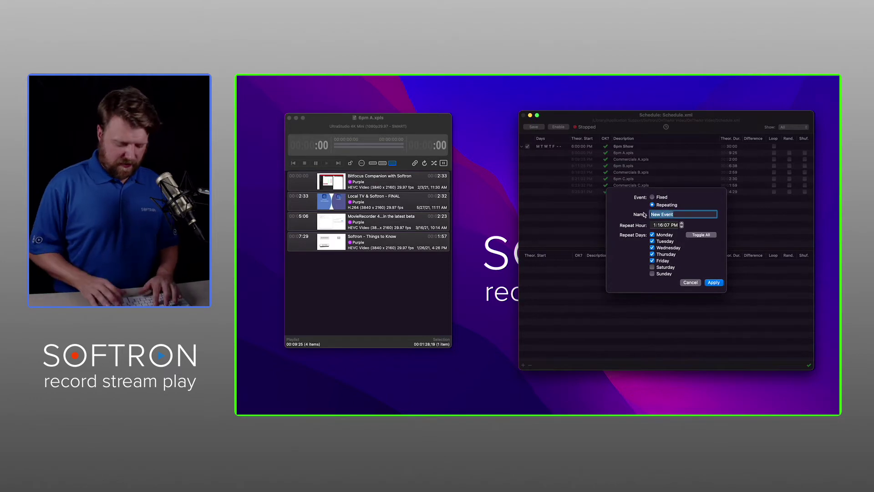
text(5pm)
key(Tab)
text(5:)
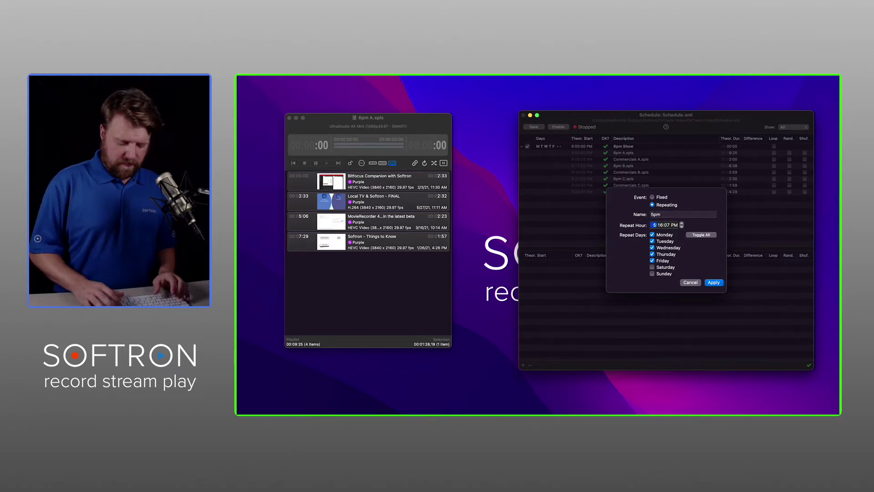
text(00:00)
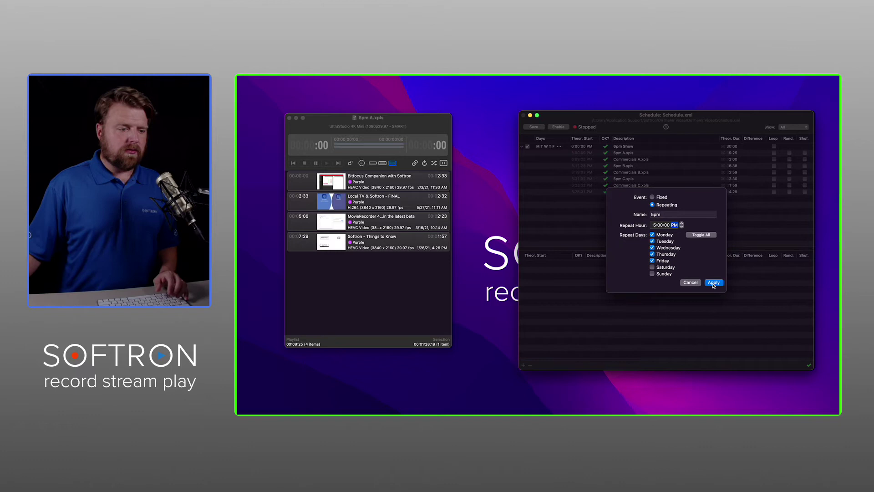
click(712, 282)
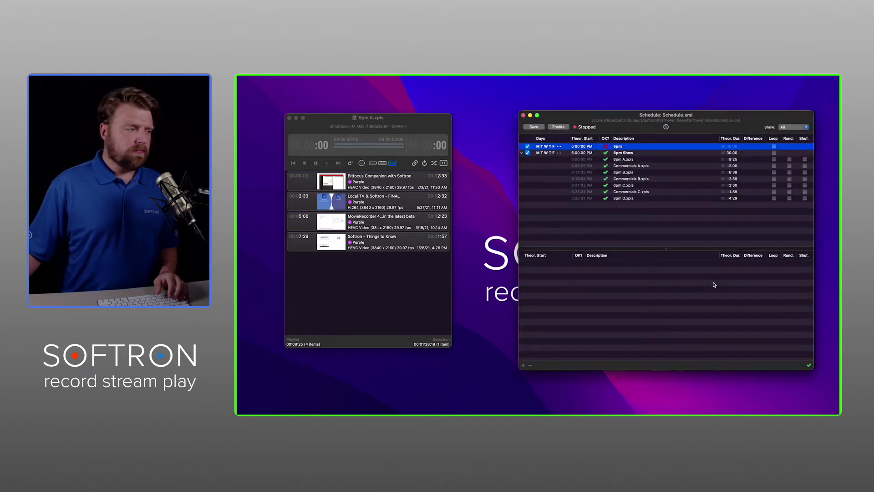
click(629, 159)
right_click(633, 159)
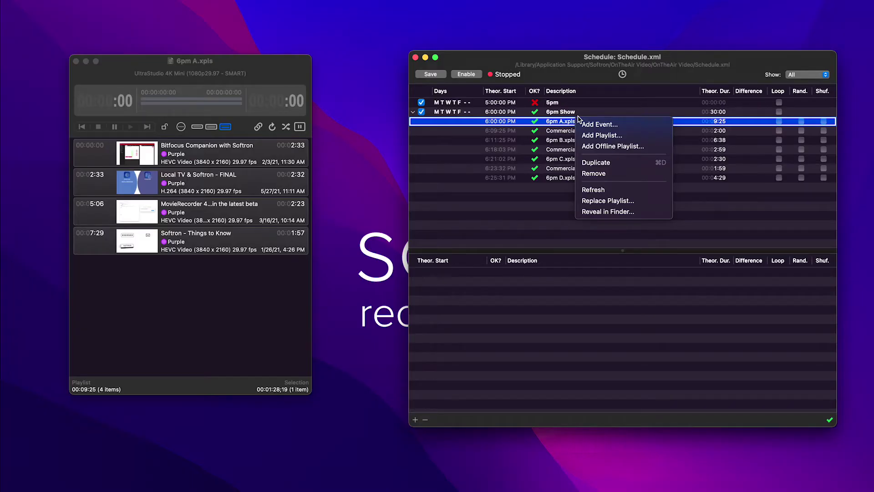
Drag '1 Hour.xpls' from Finder into the 5pm event, giving it 55:41
click(609, 211)
click(175, 224)
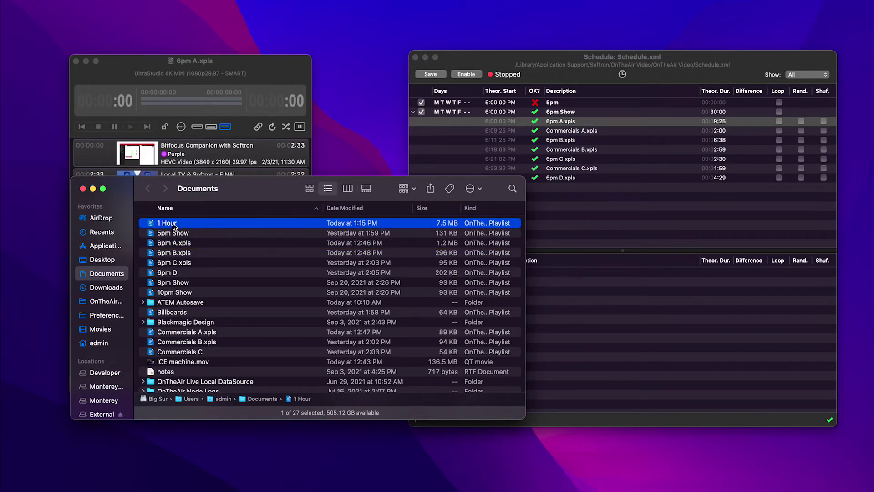
drag(156, 226, 576, 110)
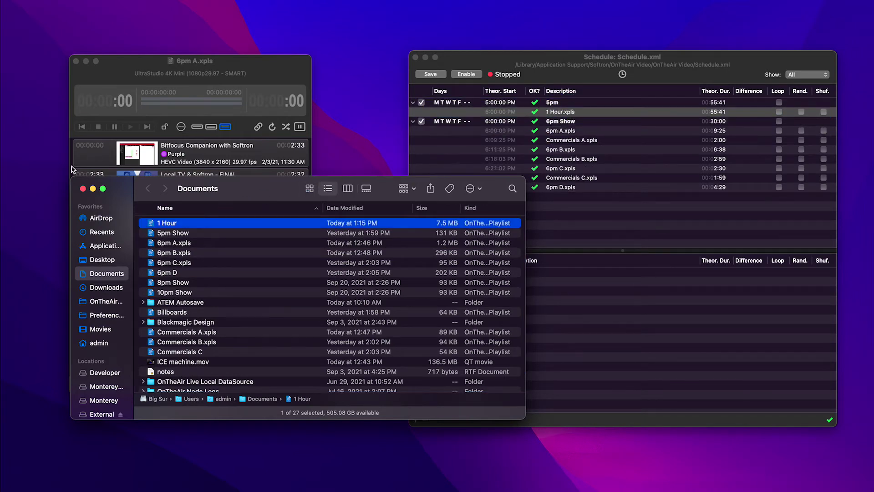
click(83, 189)
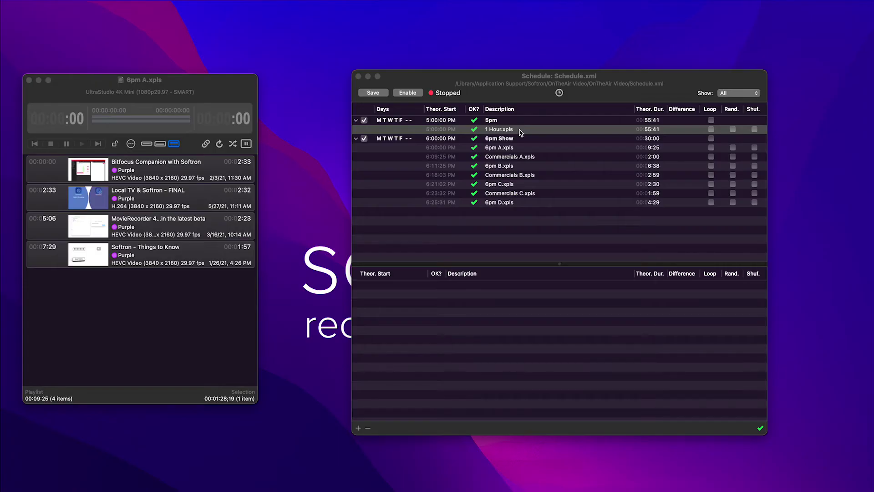
Place Billboards.xpls after 1 Hour.xpls in the 5pm event and select the new entry
right_click(520, 131)
click(570, 223)
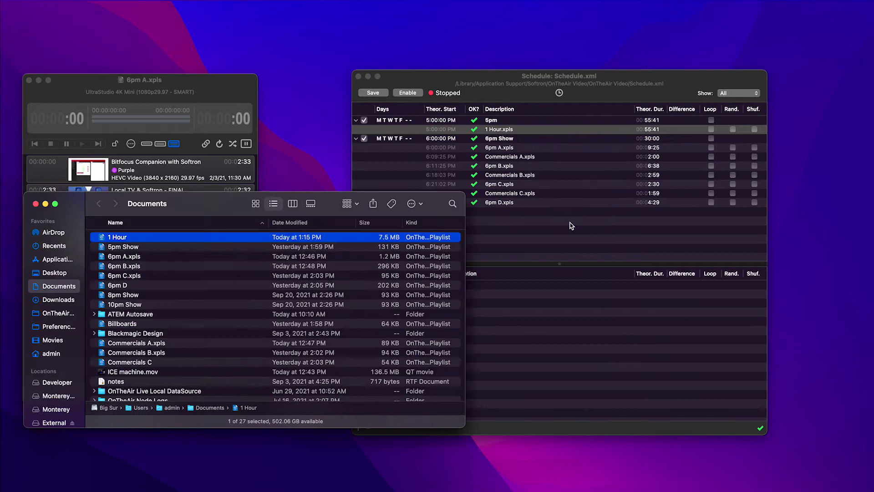
click(134, 325)
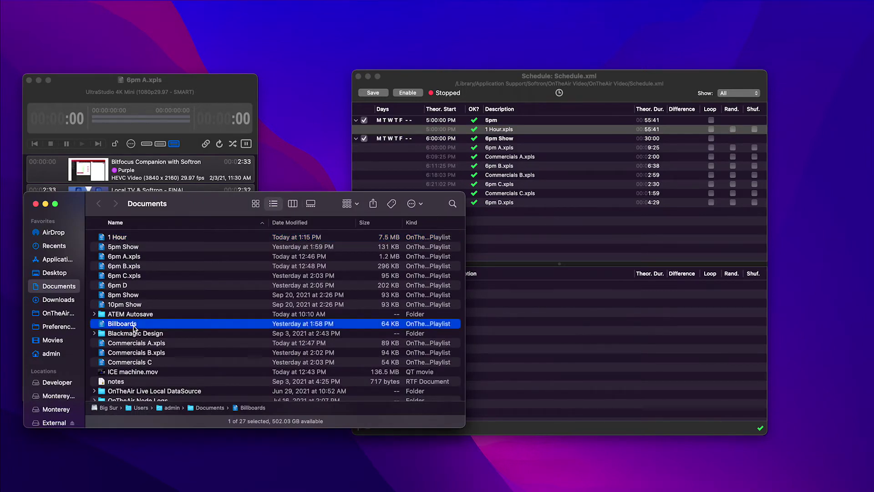
drag(108, 326, 514, 135)
click(35, 204)
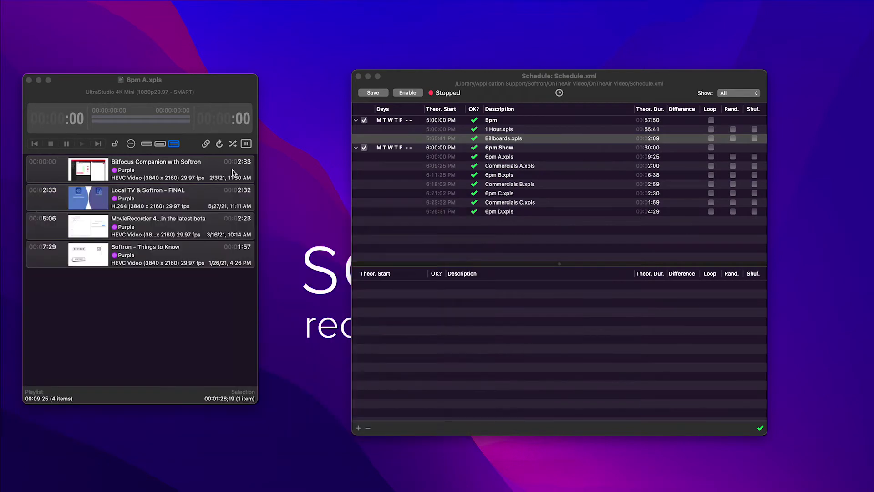
click(557, 140)
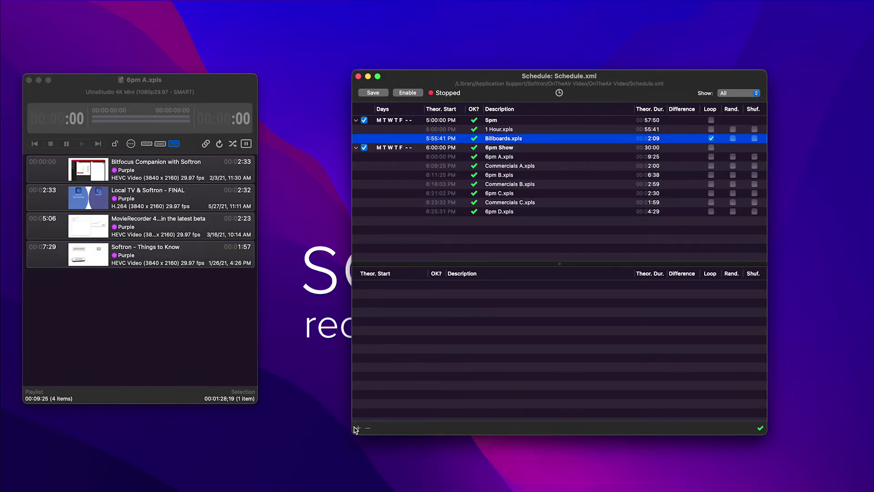
Create a one-time 'New Event at 8pm' for 9/22/21
click(359, 428)
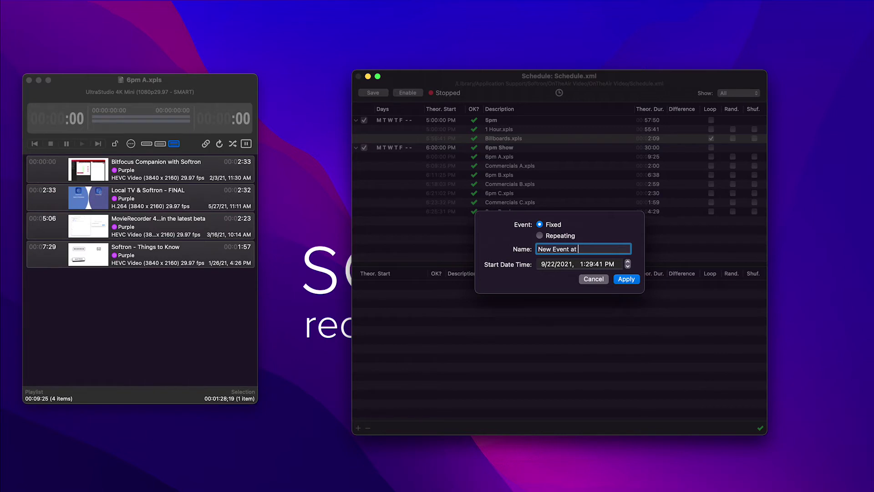
click(543, 264)
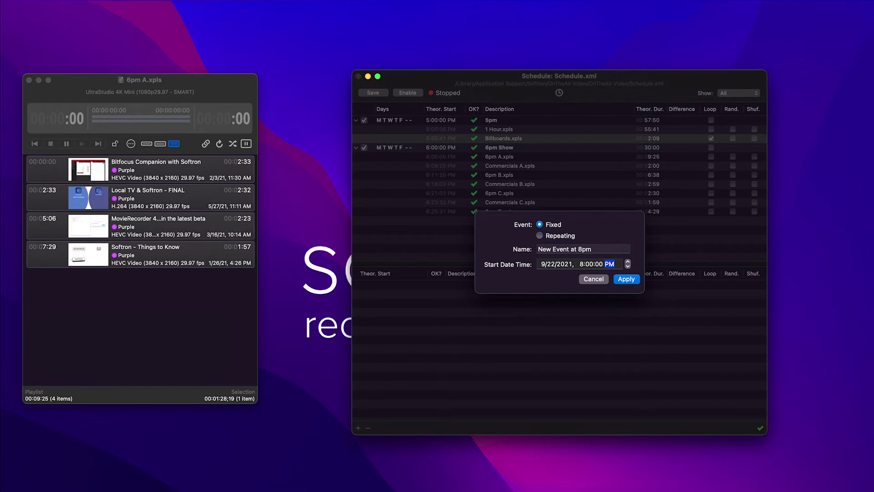
click(626, 279)
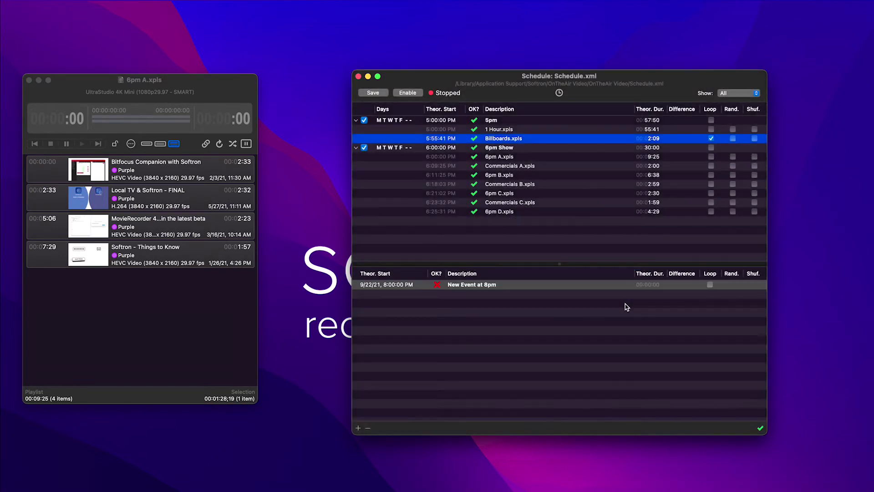
right_click(483, 286)
Reveal 6pm D.xpls in Finder and delete the 8pm Show playlist file
click(506, 203)
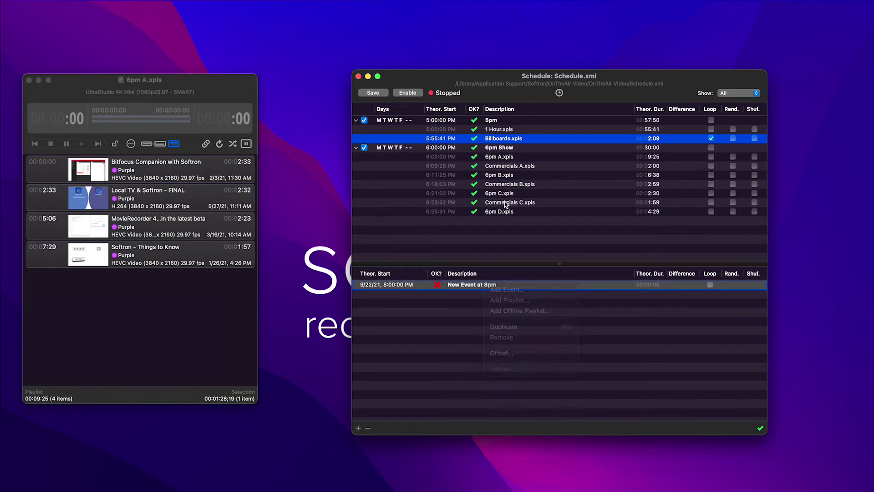
click(508, 211)
right_click(507, 211)
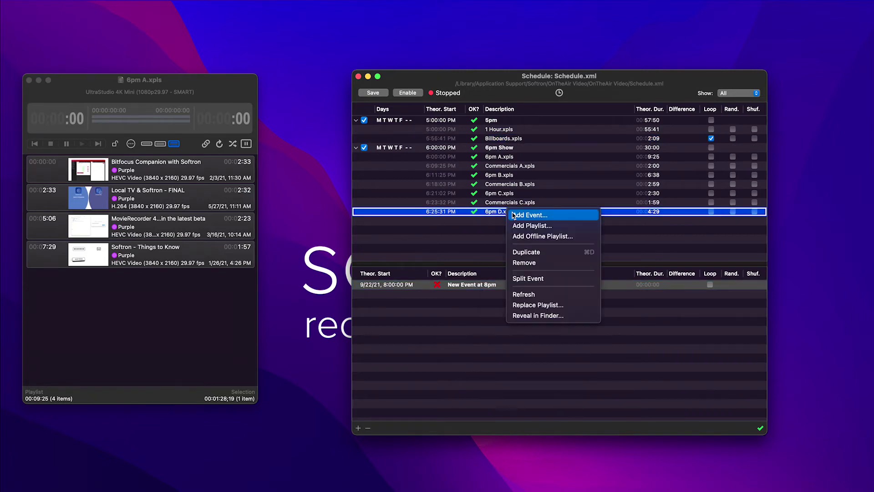
click(544, 317)
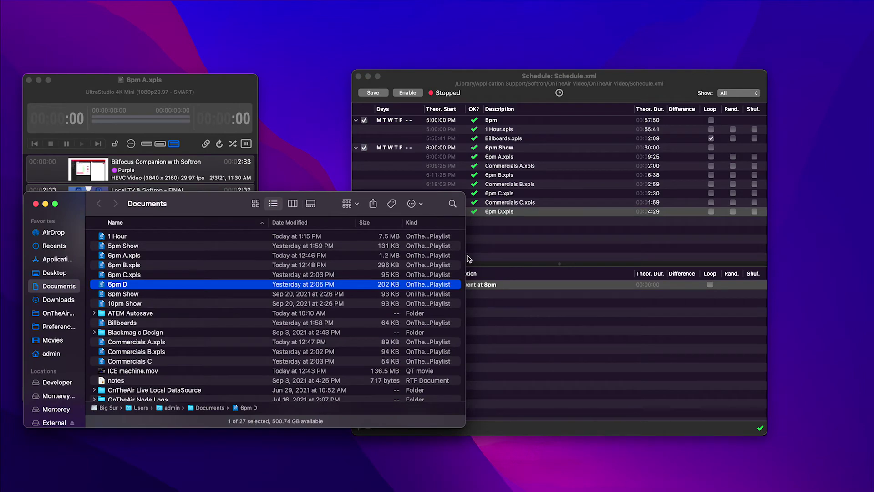
drag(465, 256, 388, 253)
click(143, 294)
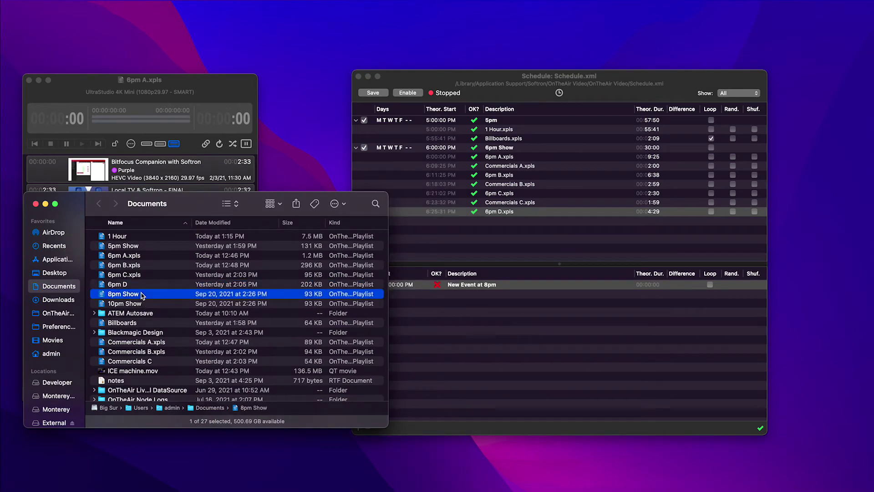
key(super+BackSpace)
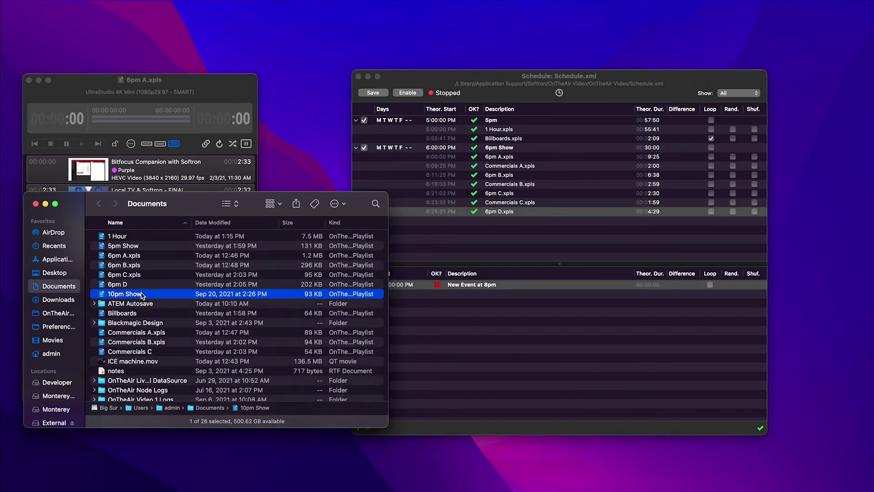
Start adding an offline playlist to the 8pm event
click(432, 311)
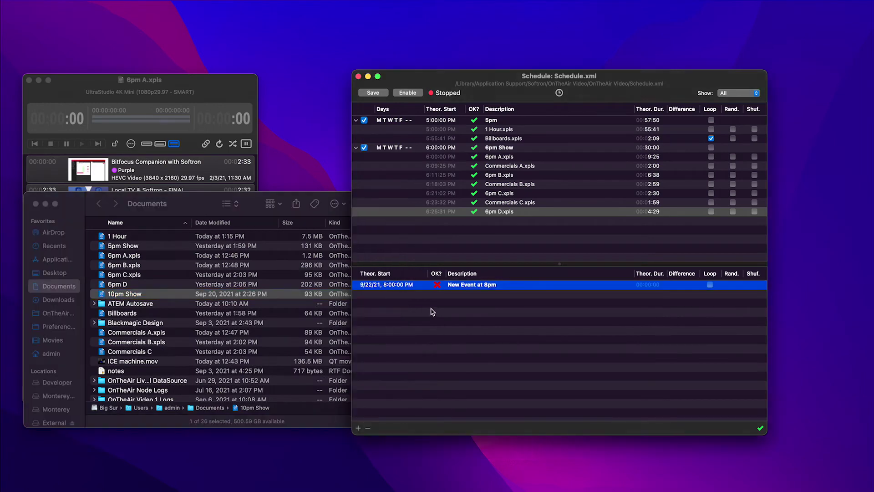
right_click(475, 285)
click(513, 311)
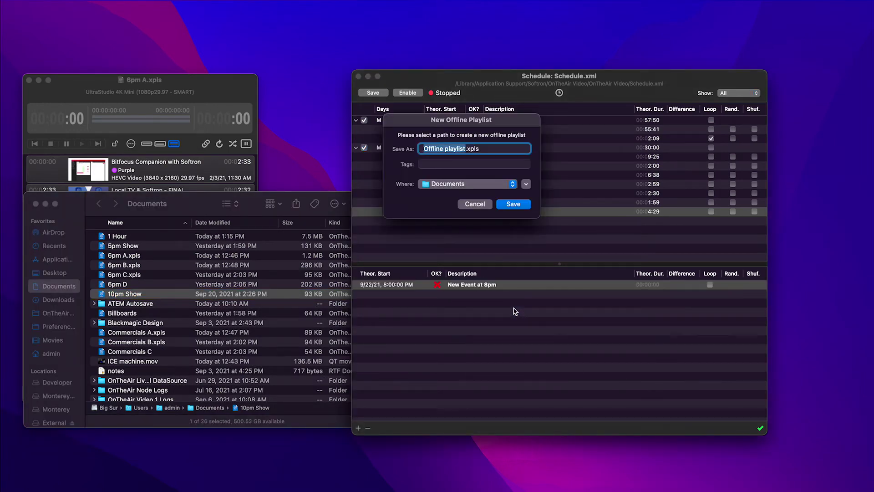
Name the new offline playlist '8pm'
text(8pm)
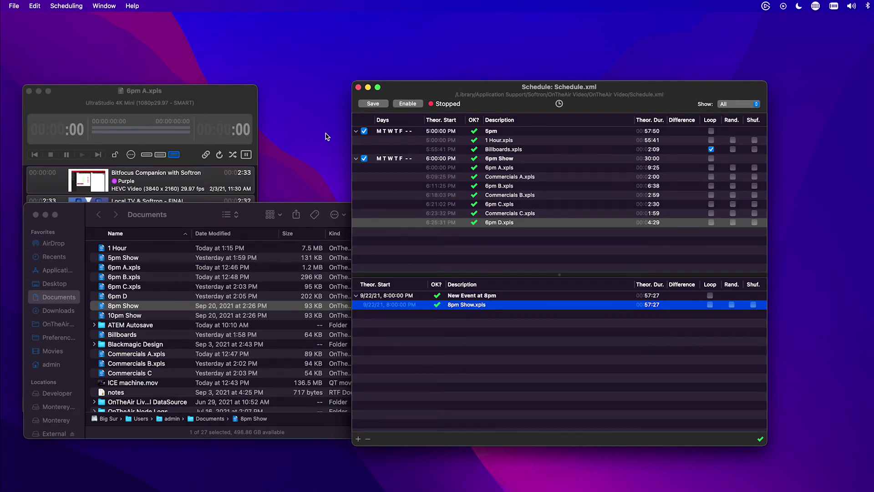
Limit the 5pm event to Monday and Friday and the 6pm Show to Saturday and Sunday
click(394, 131)
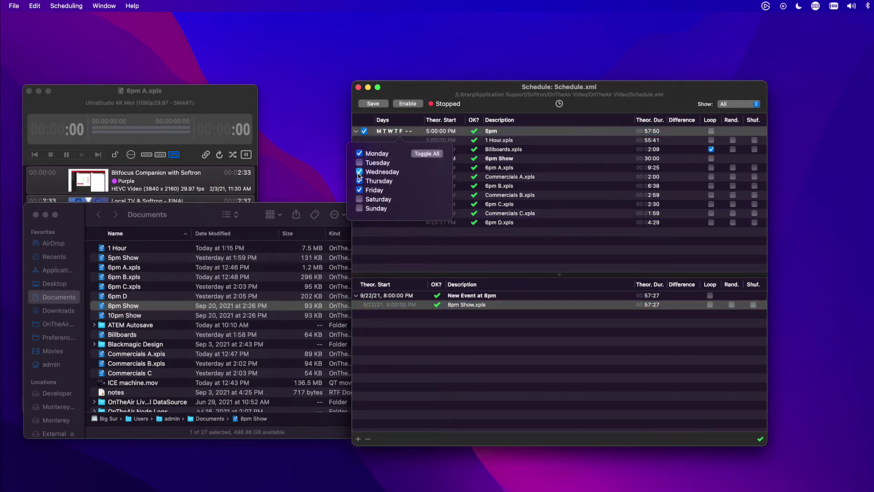
click(497, 250)
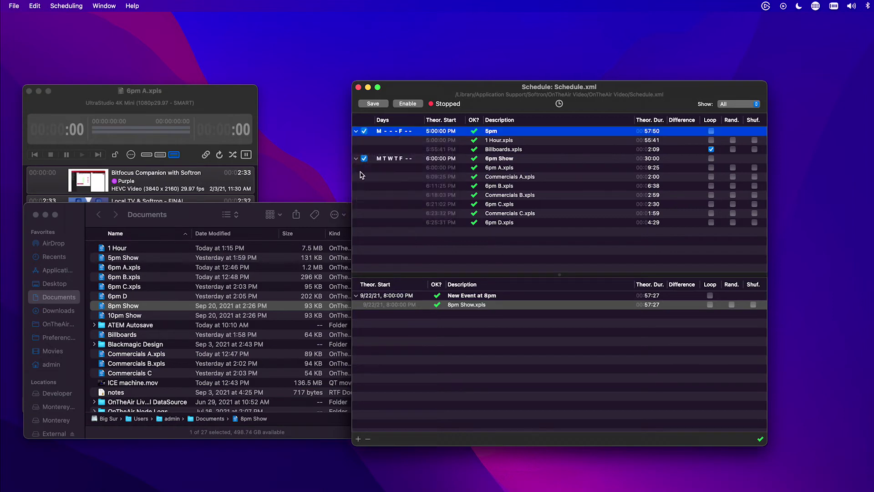
click(389, 159)
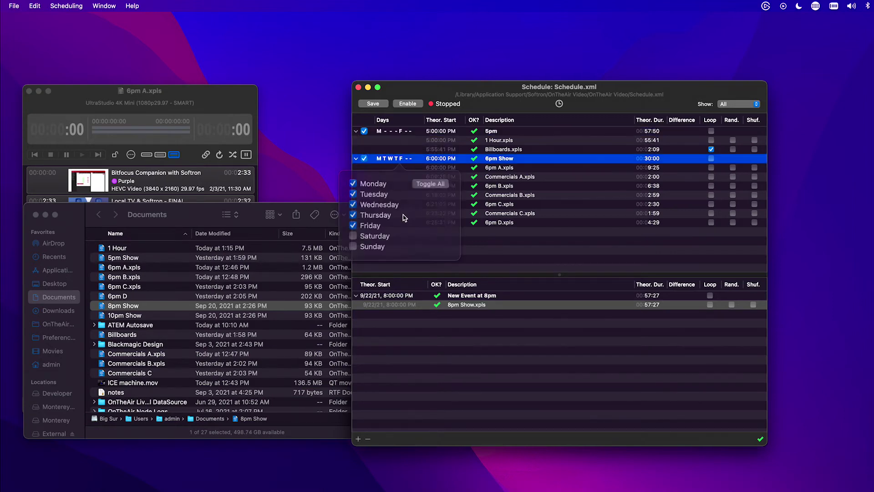
click(429, 184)
click(480, 251)
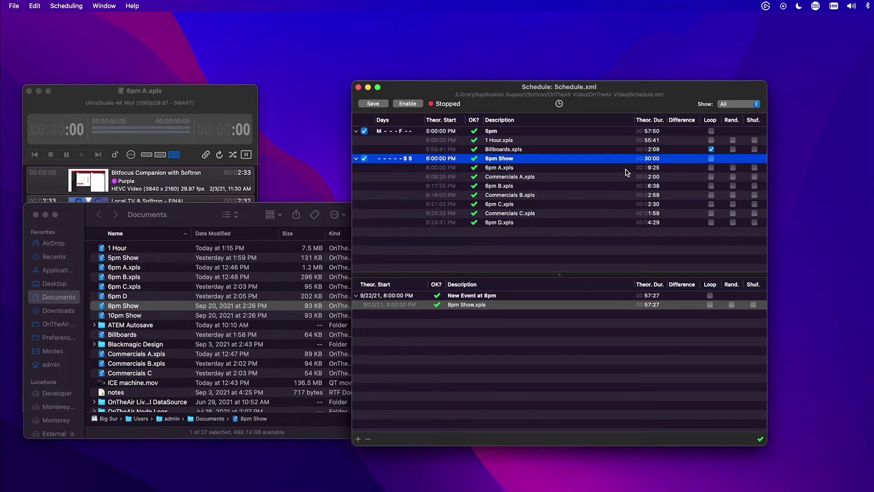
Try the Today, Tomorrow and Saturday schedule filters, return to All, and save
click(757, 105)
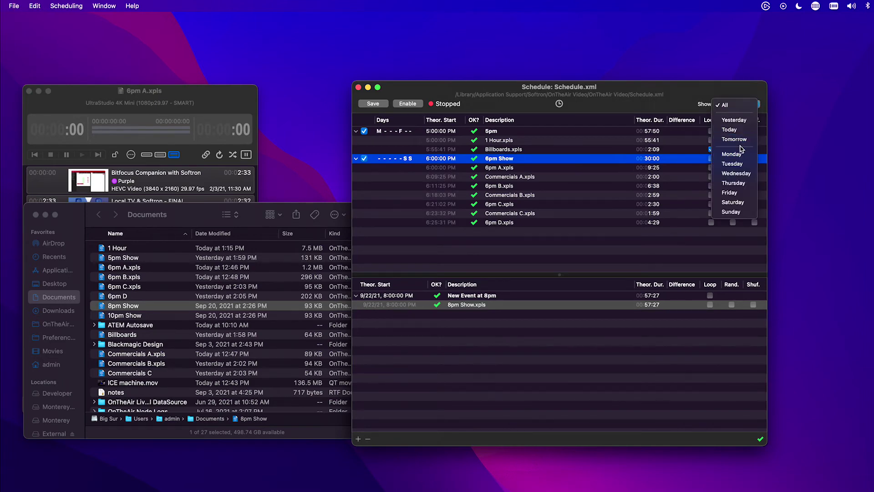
click(739, 130)
click(749, 106)
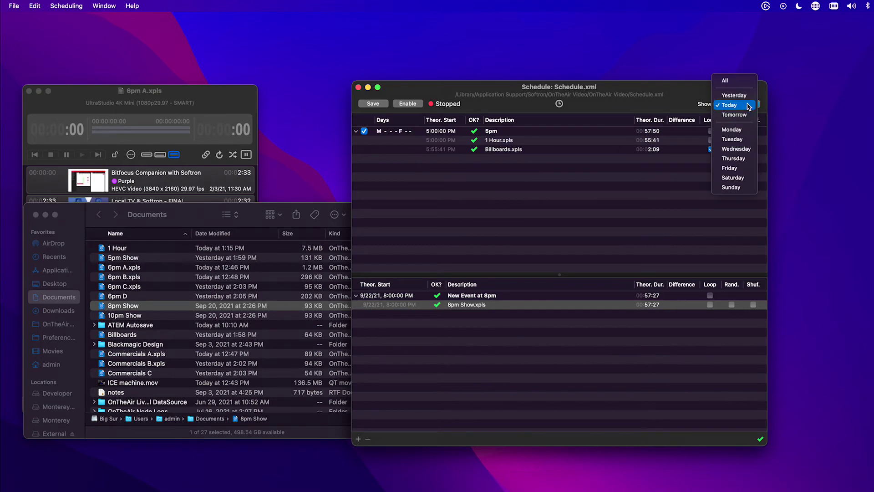
click(747, 114)
click(747, 106)
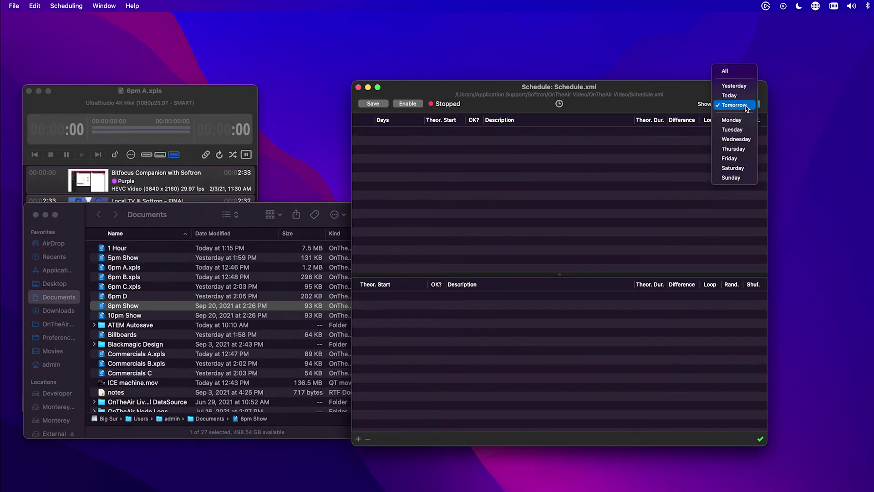
click(743, 168)
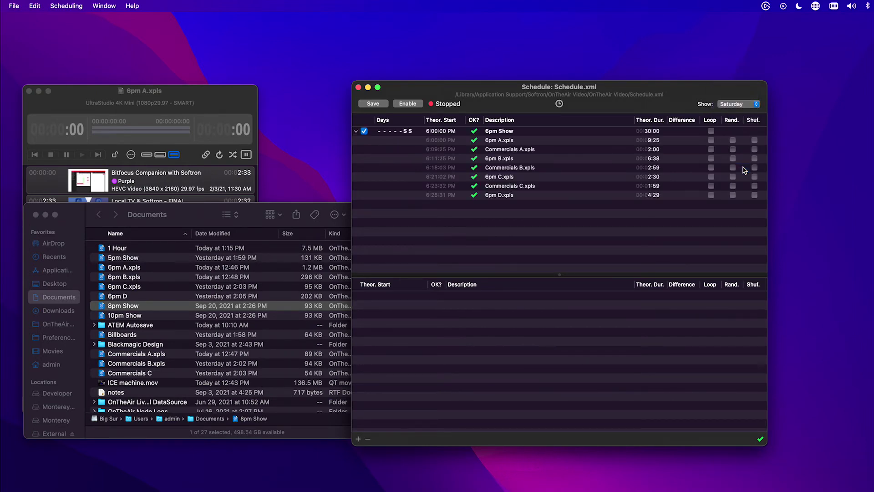
click(745, 104)
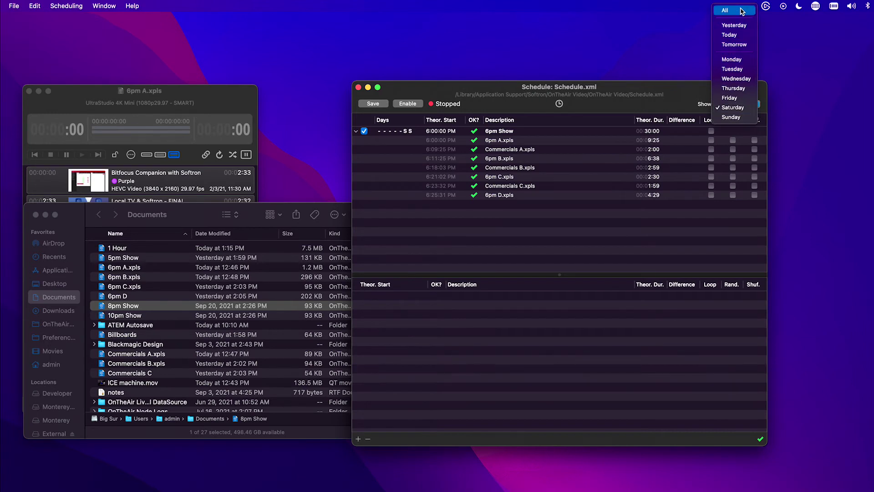
click(740, 12)
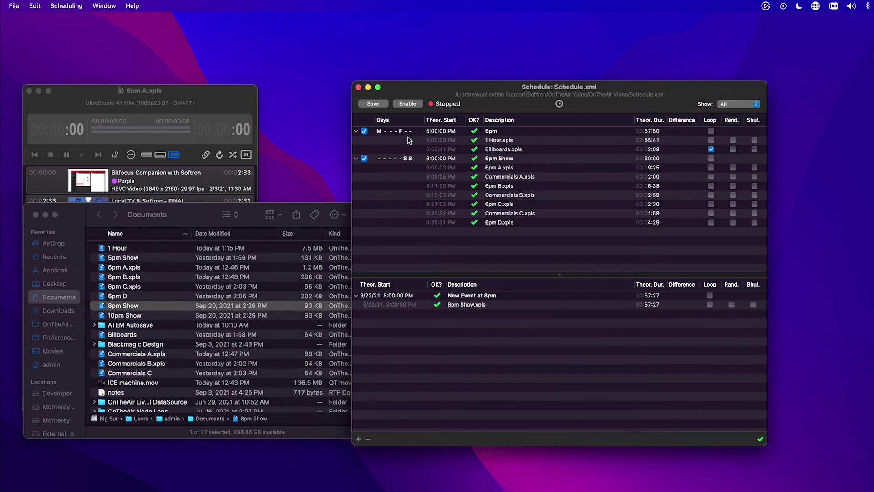
click(373, 104)
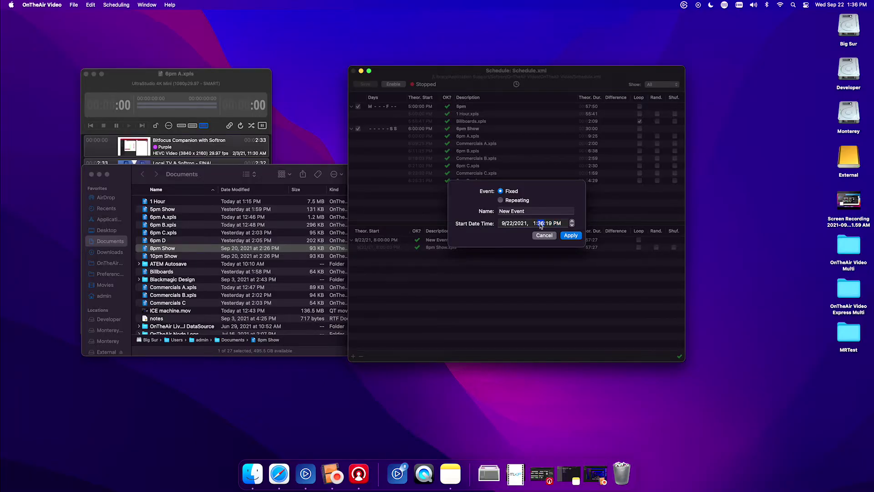
Add a fixed 'New Event' starting 9/22/21 1:00:00 PM and move 1 Hour.xpls into it
text(00:00)
click(571, 235)
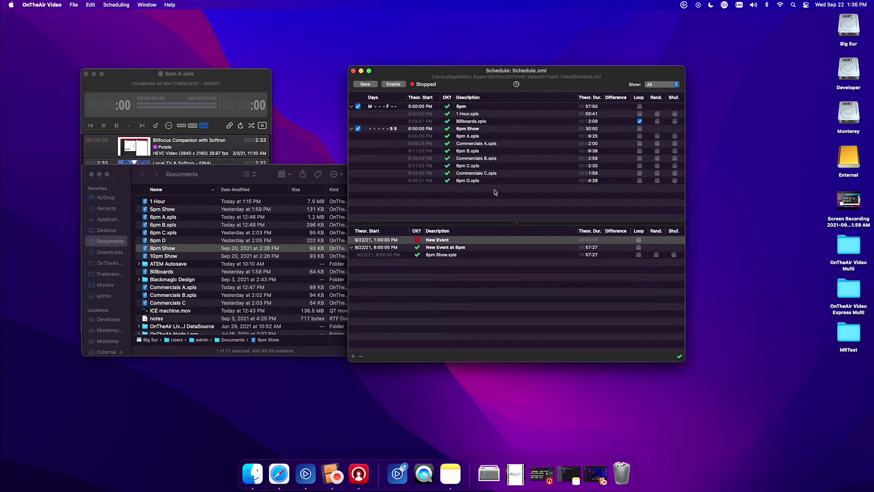
drag(471, 113, 459, 245)
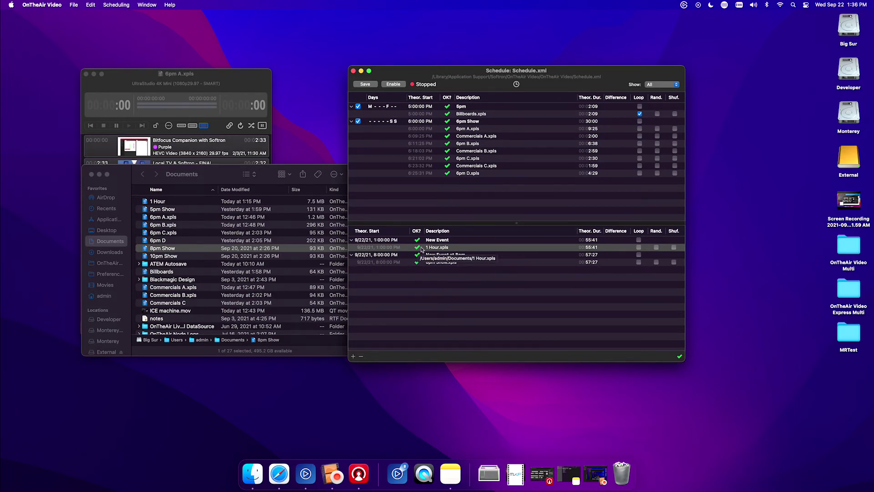
Enable the schedule so its status changes to Running
click(394, 84)
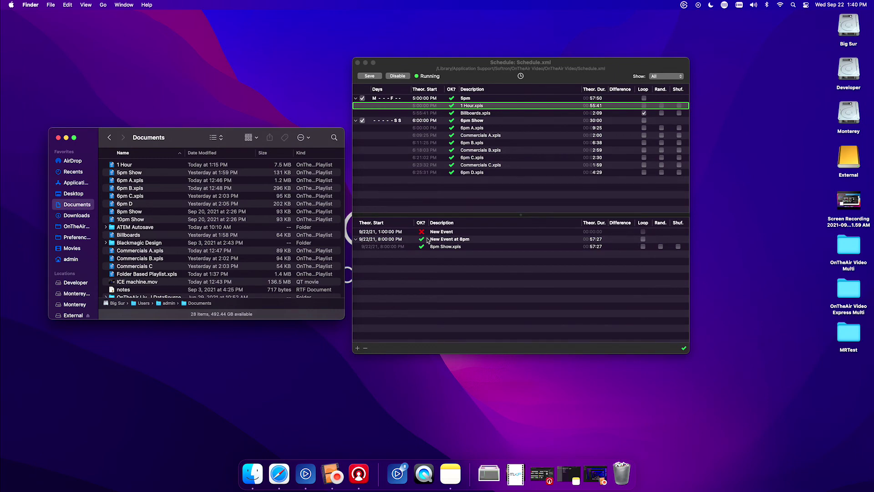
Drop Folder Based Playlist.xpls into the 1:00 PM event and open it to review its 16 clips
click(120, 275)
drag(111, 278, 451, 238)
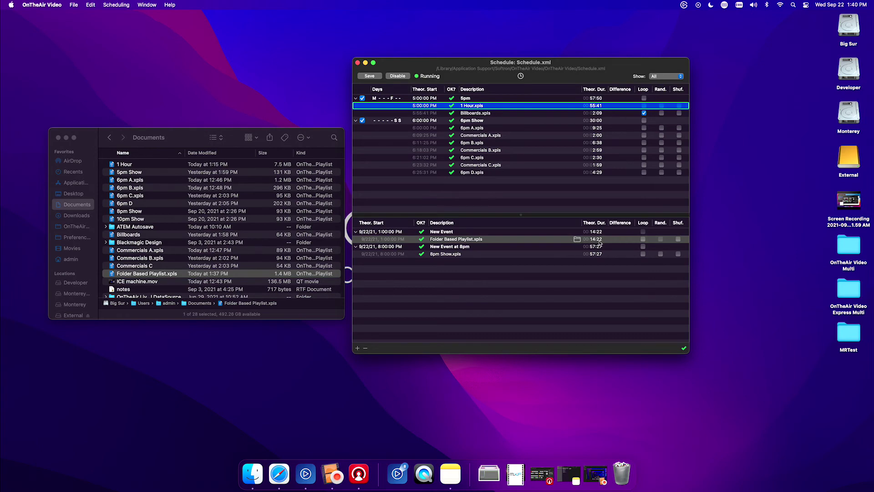
double_click(506, 241)
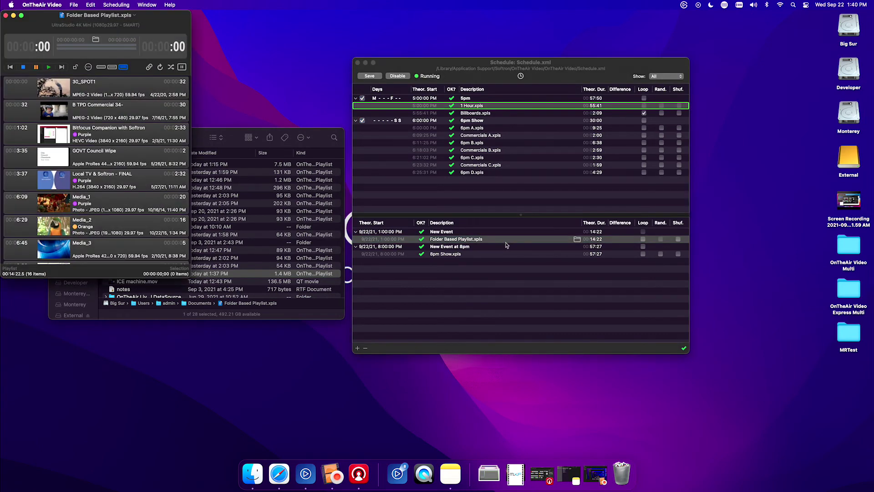
scroll(139, 164, down, 10)
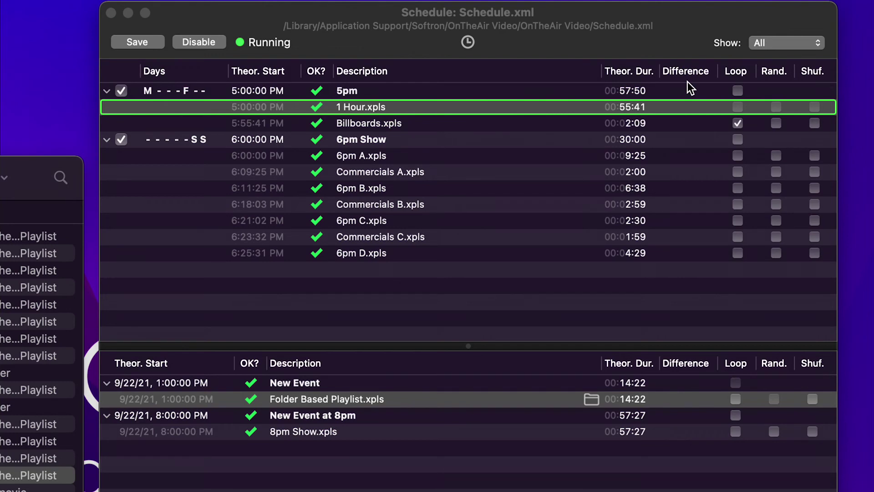
Give the 1 Hour playlist a 01:00:00 preset duration and save it
double_click(366, 106)
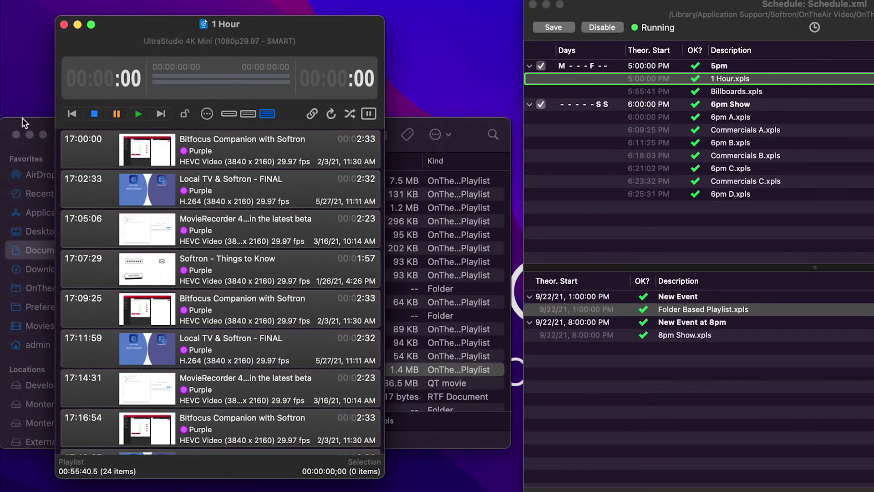
click(206, 114)
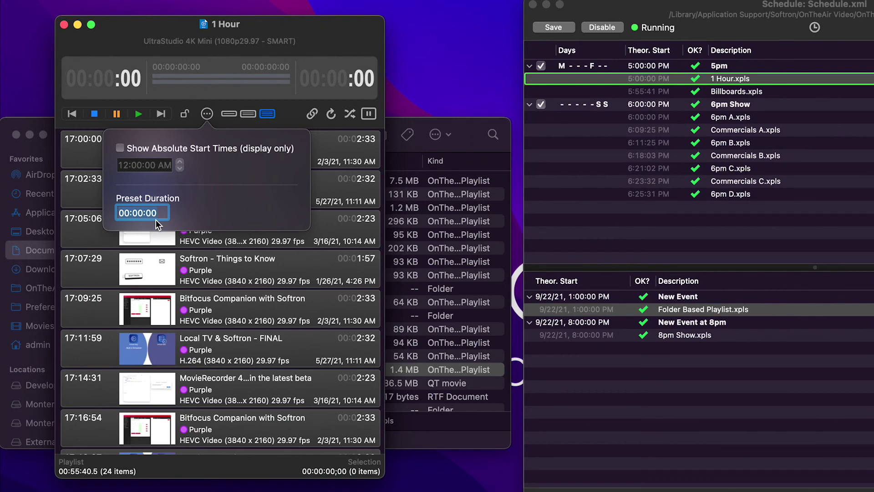
text(10000)
key(Return)
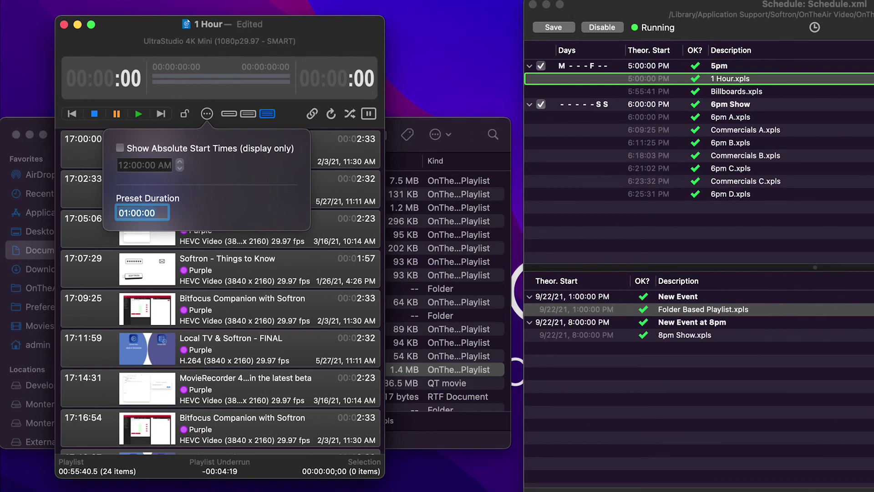
click(297, 113)
key(super+s)
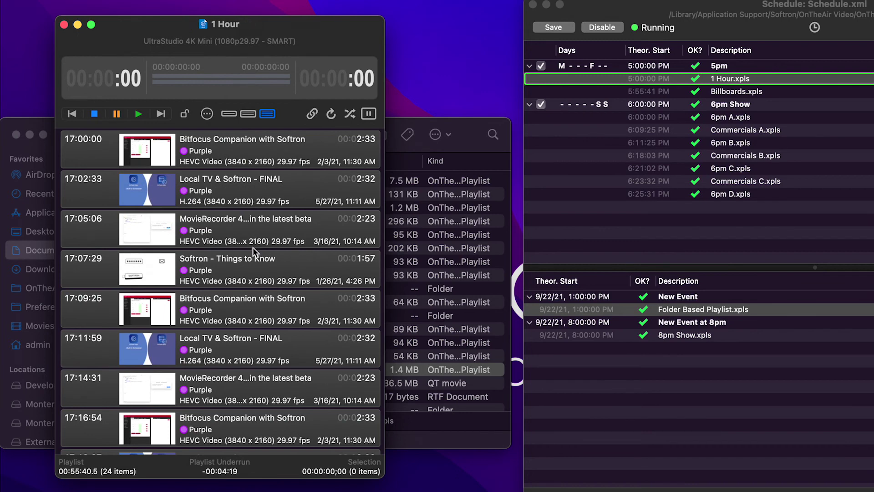